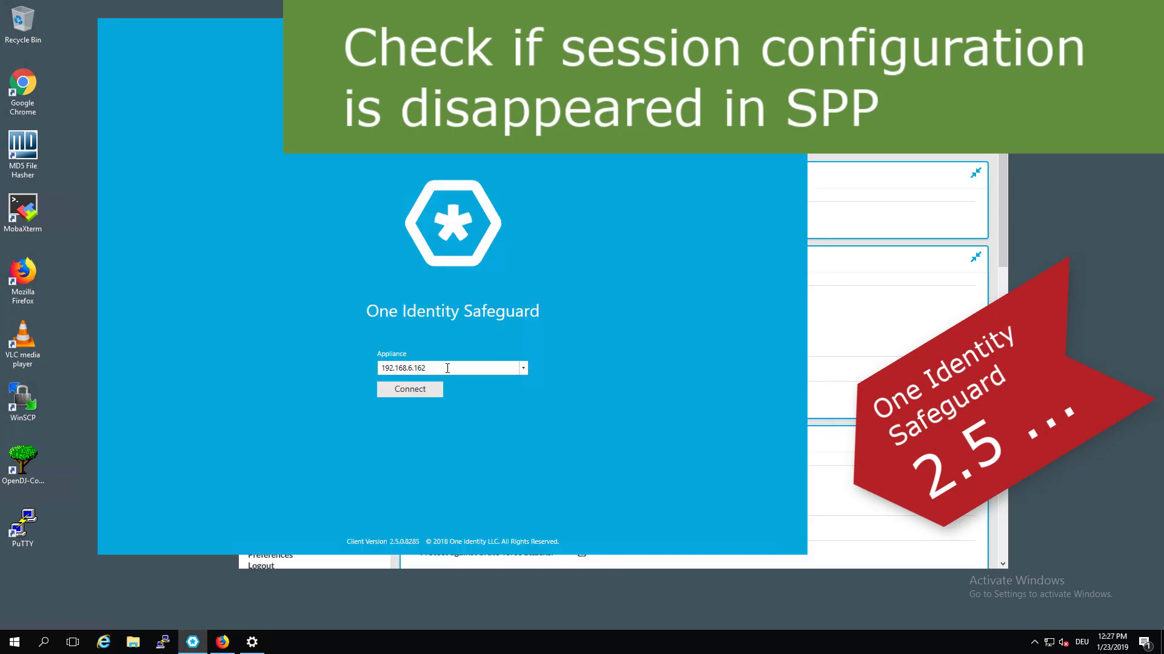
Step: Log in to the Safeguard appliance, open Toolbox Settings, then bring up the SPS web interface
click(408, 391)
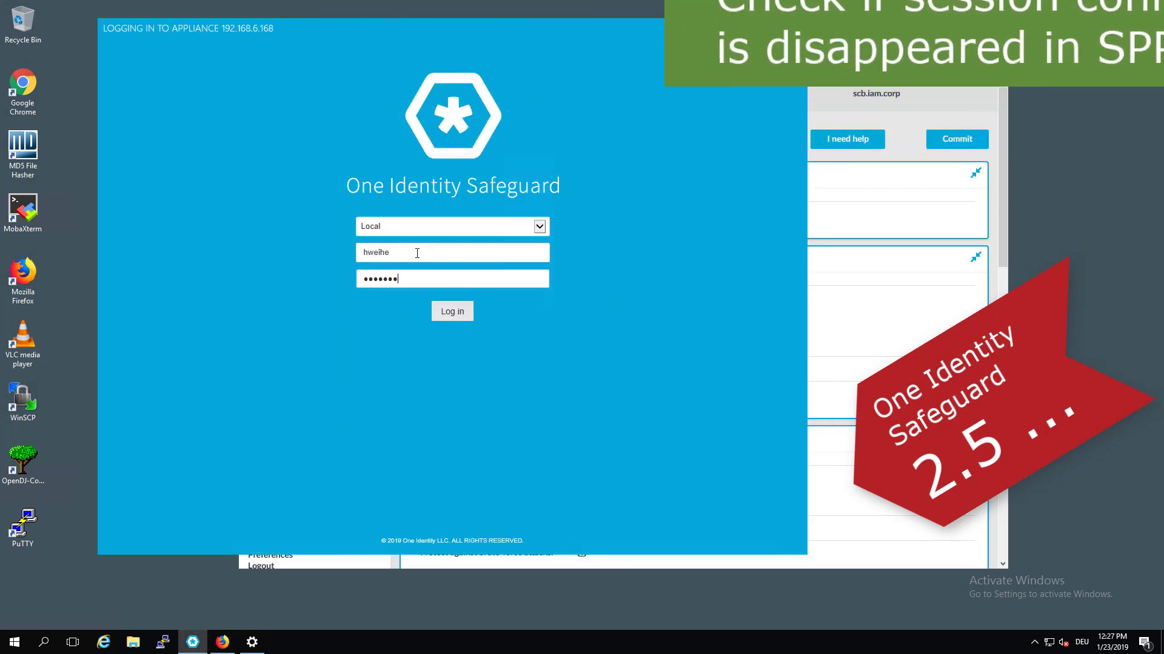
key(Return)
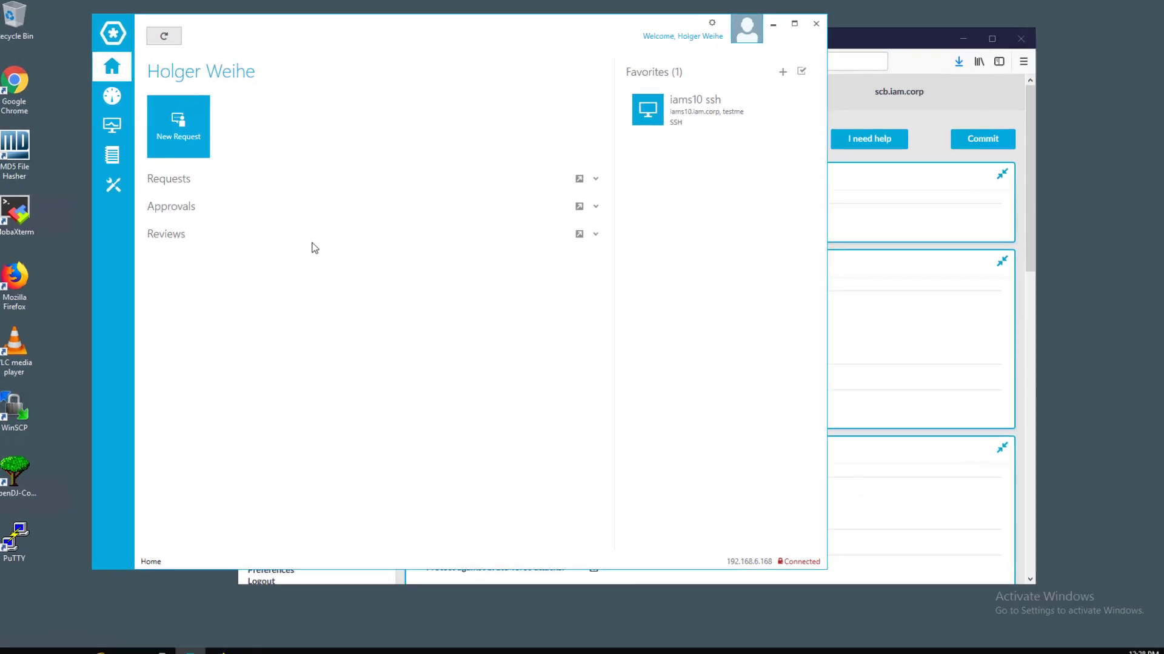
click(113, 185)
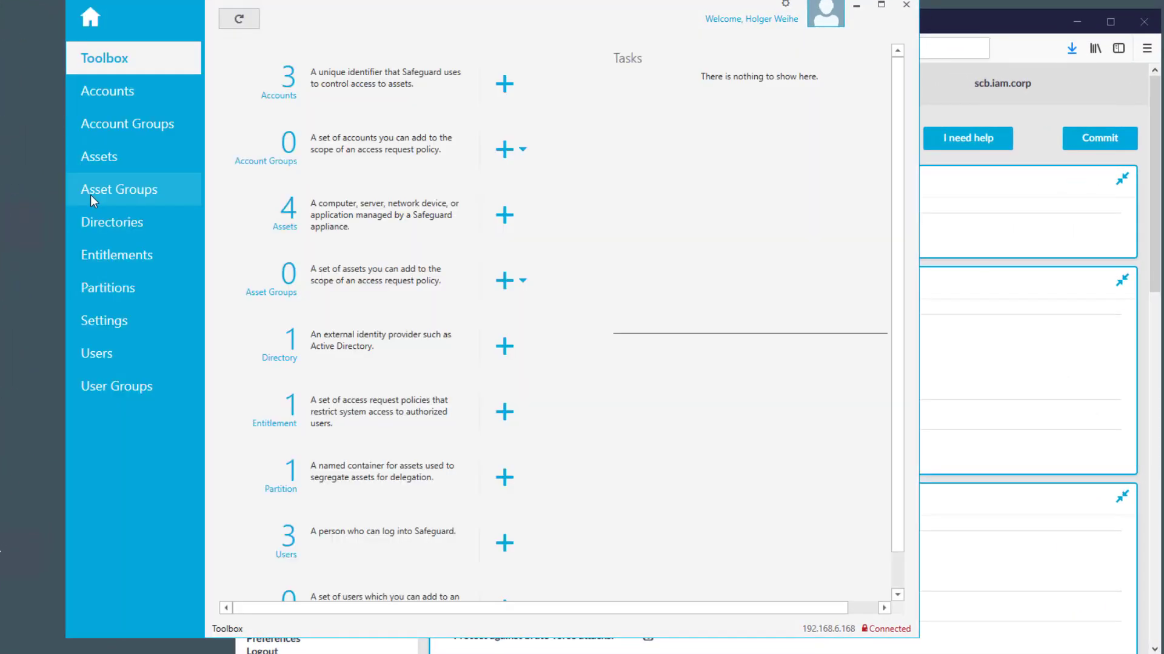
click(112, 322)
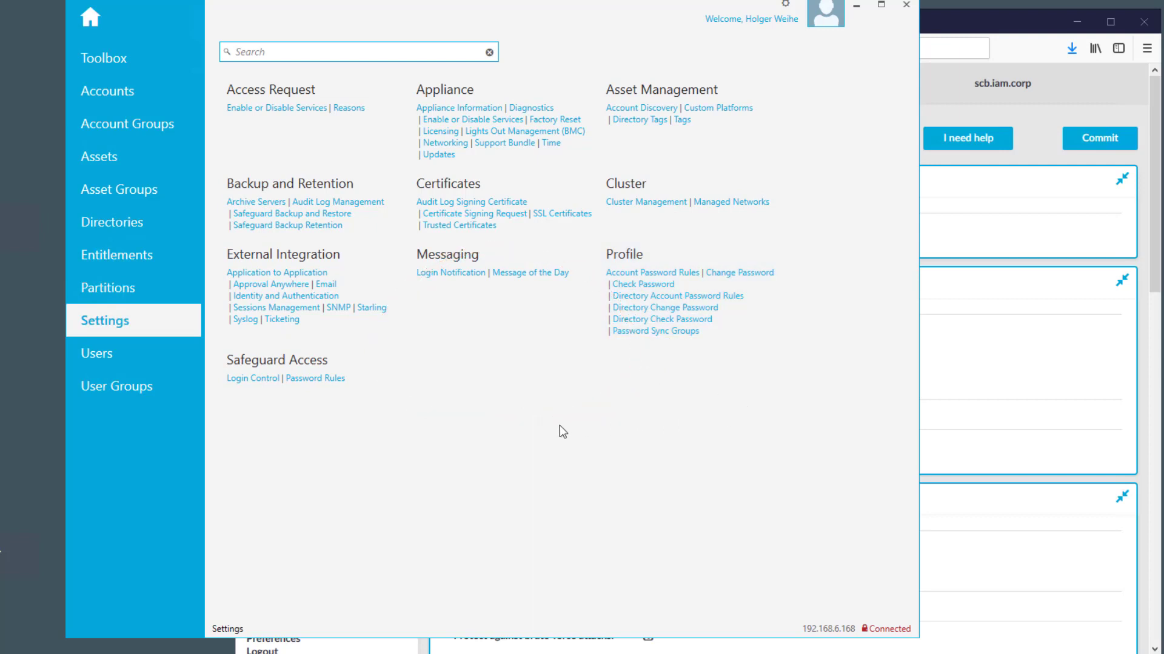
click(994, 19)
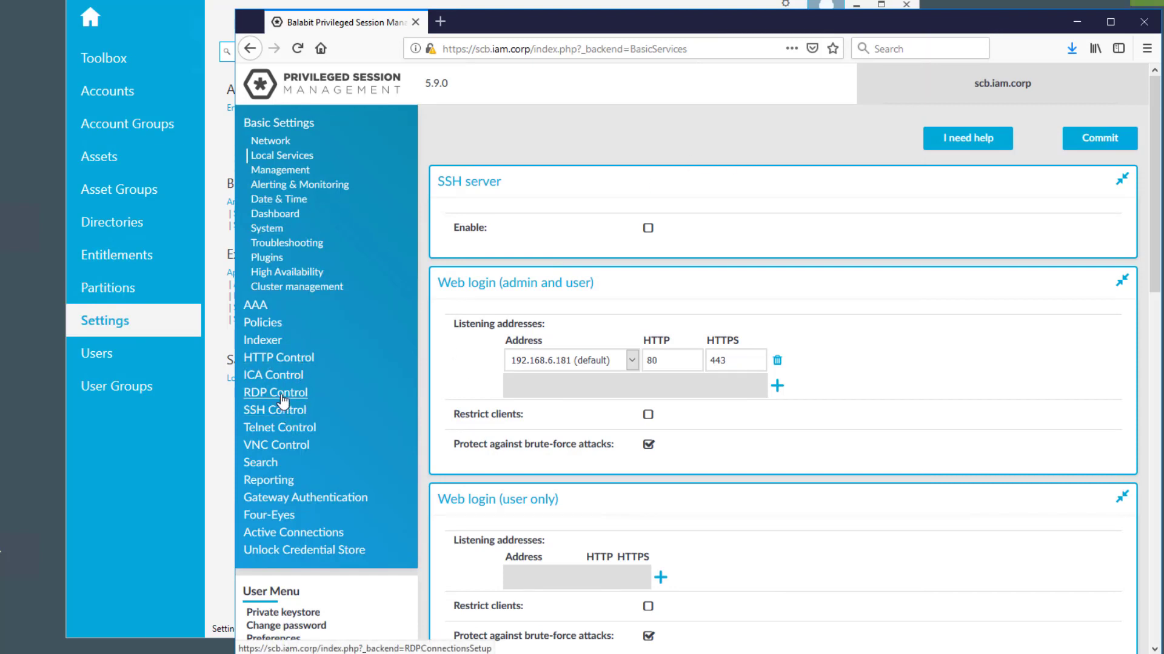
Step: Expand RDP Control and look over its Connections policy
click(280, 394)
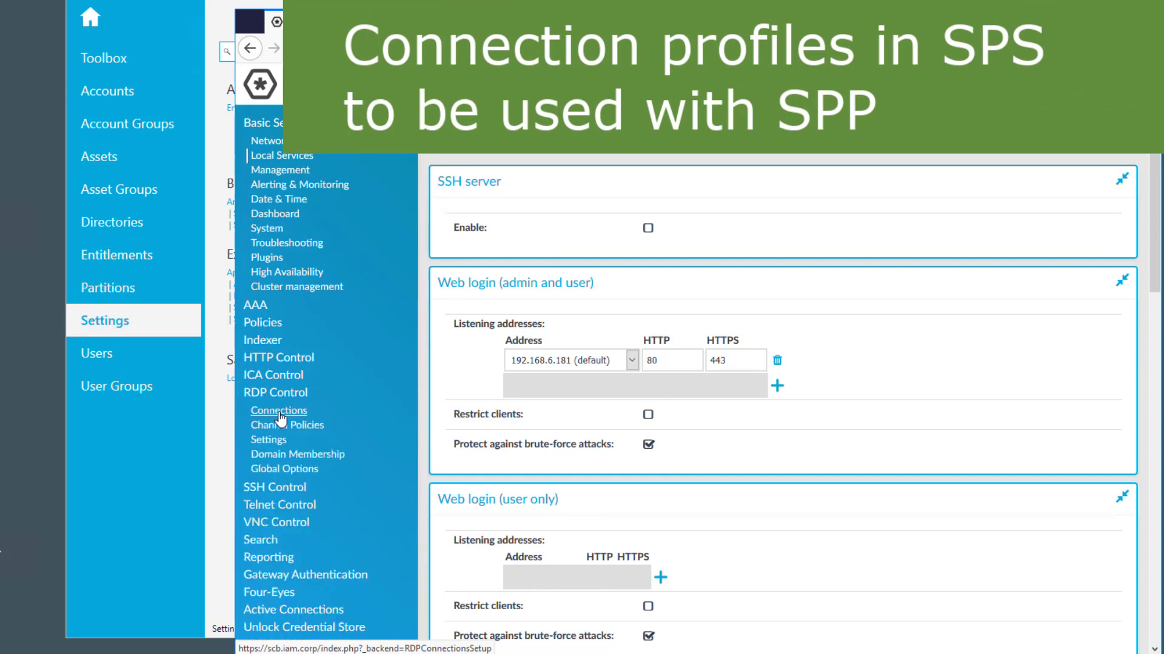
click(279, 413)
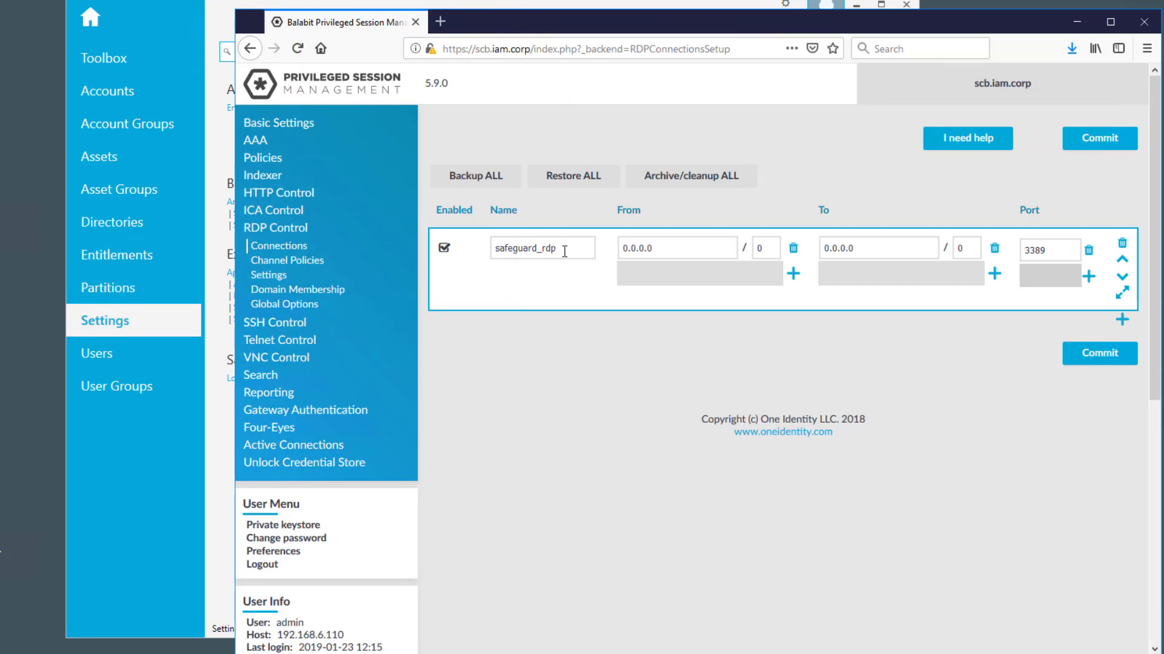
mouse_move(565, 253)
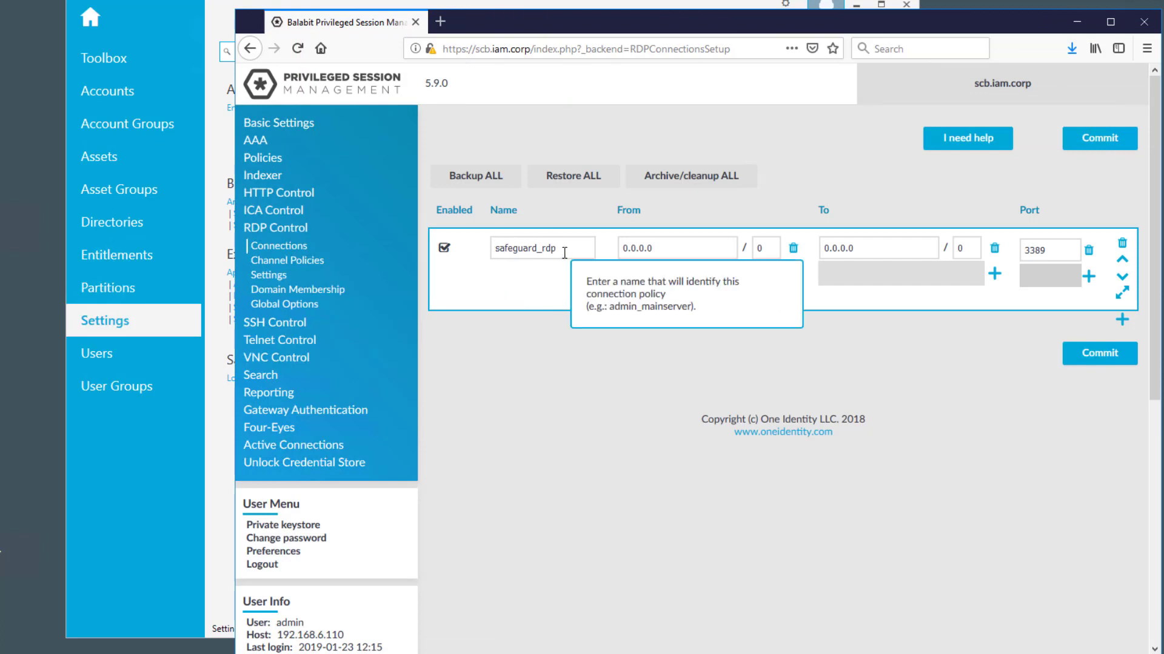
Step: Show SSH Control Connections: disabled sgpw and enabled safeguard_default on port 22
click(294, 326)
click(269, 340)
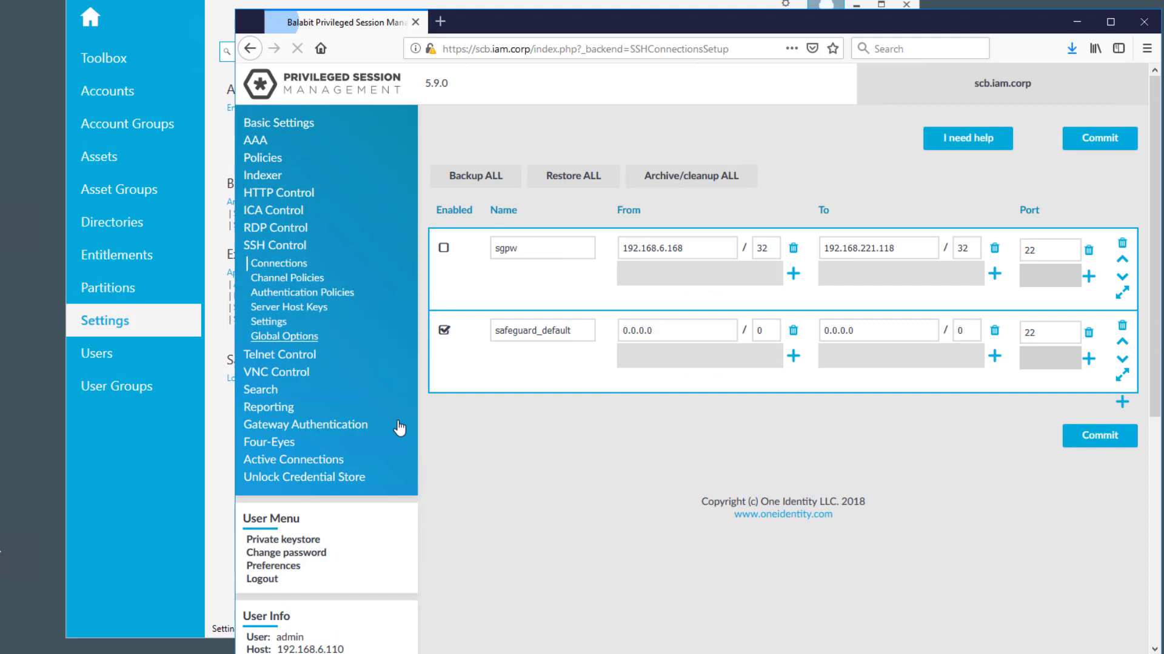
mouse_move(580, 337)
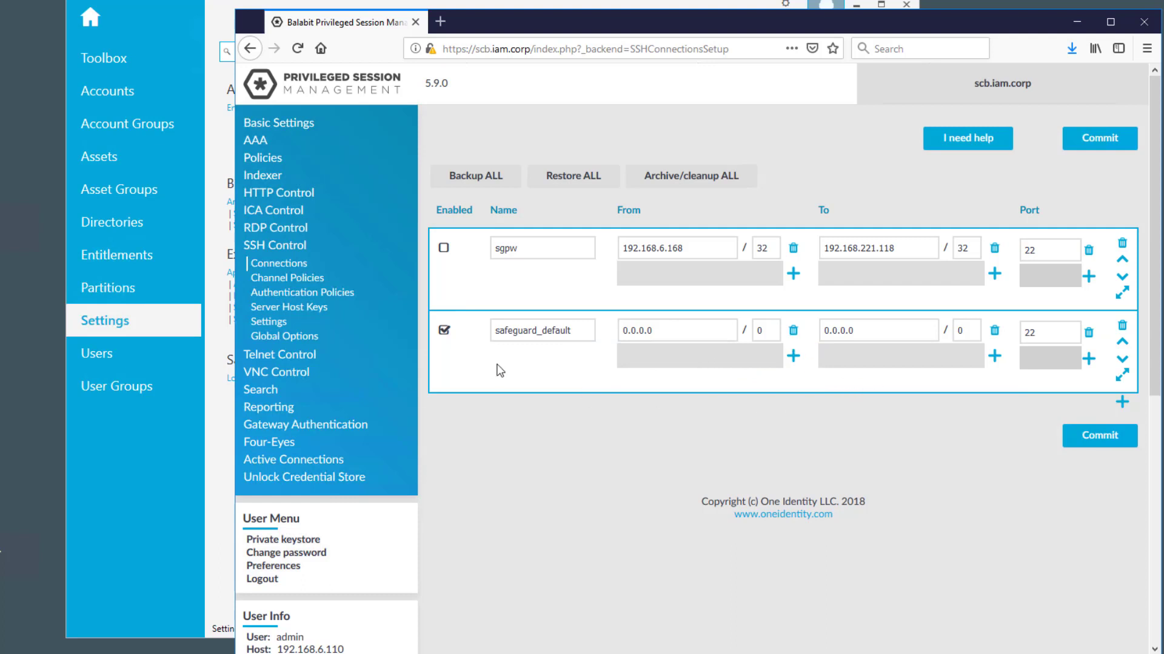
click(1121, 376)
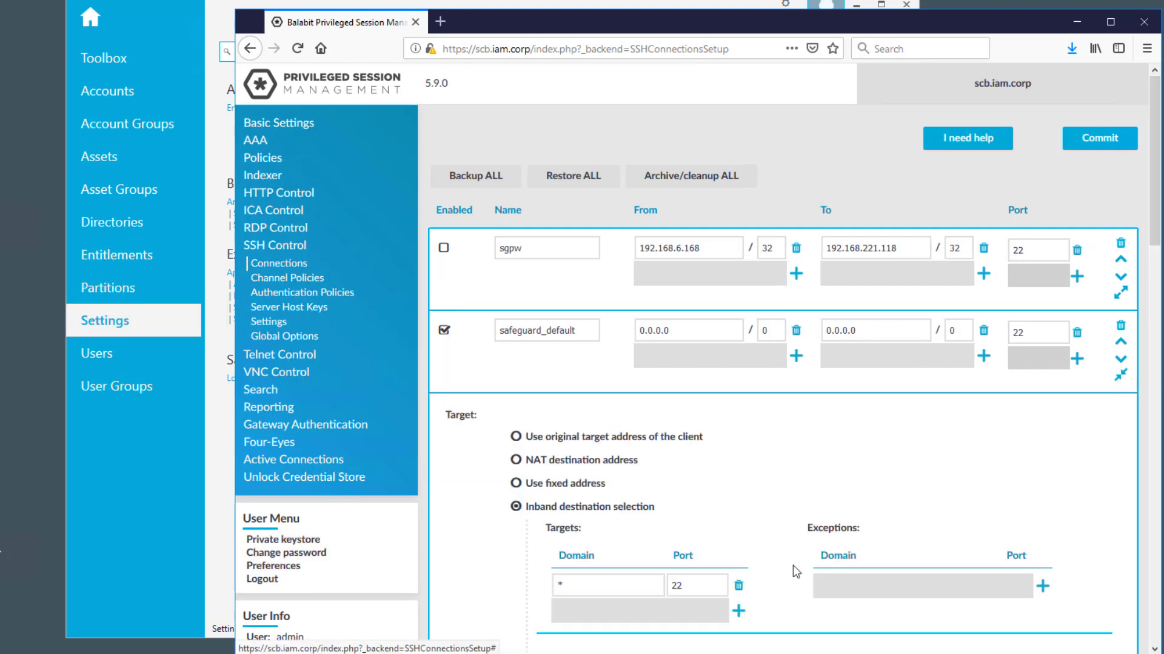
scroll(811, 473, down, 5)
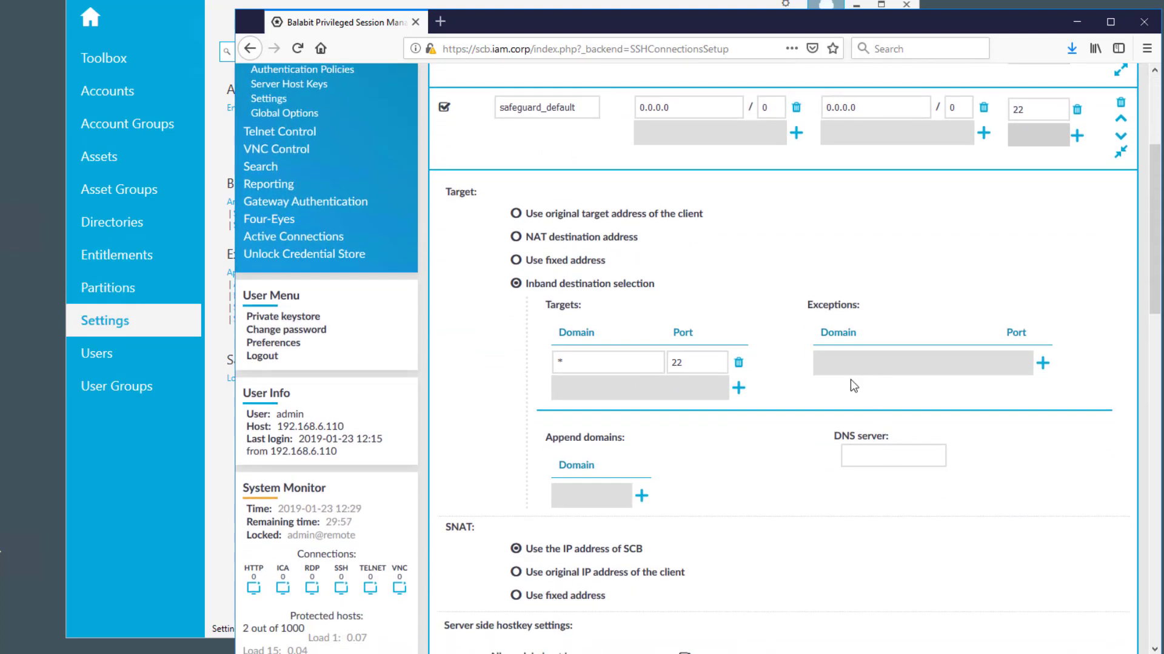
scroll(848, 388, down, 10)
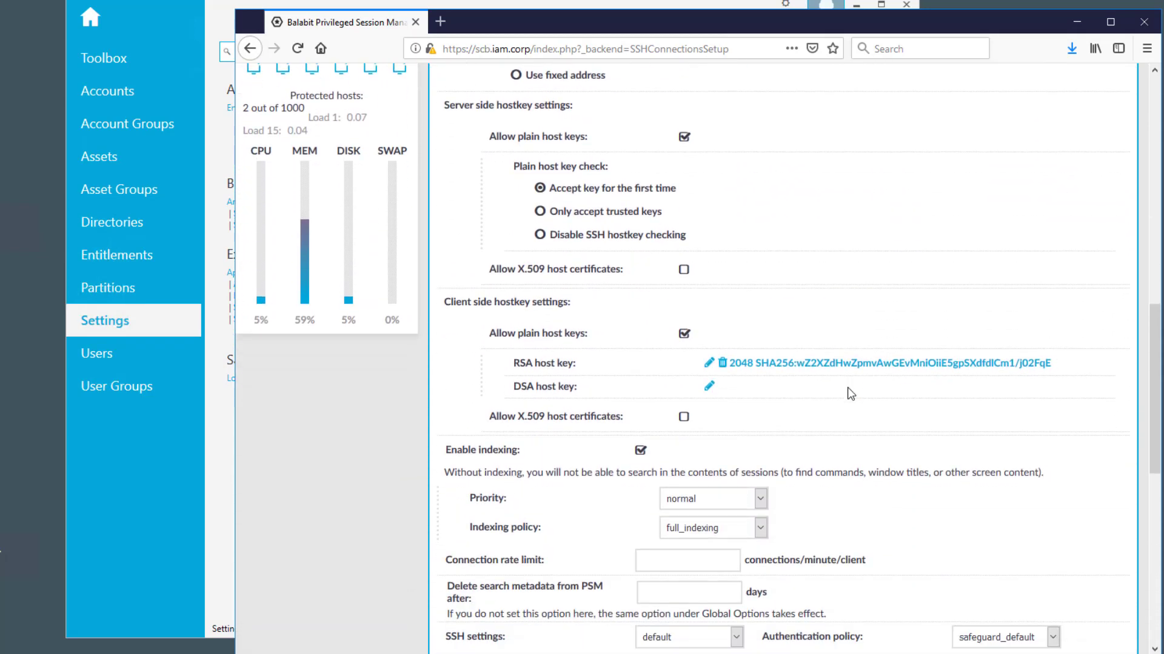
scroll(848, 387, down, 2)
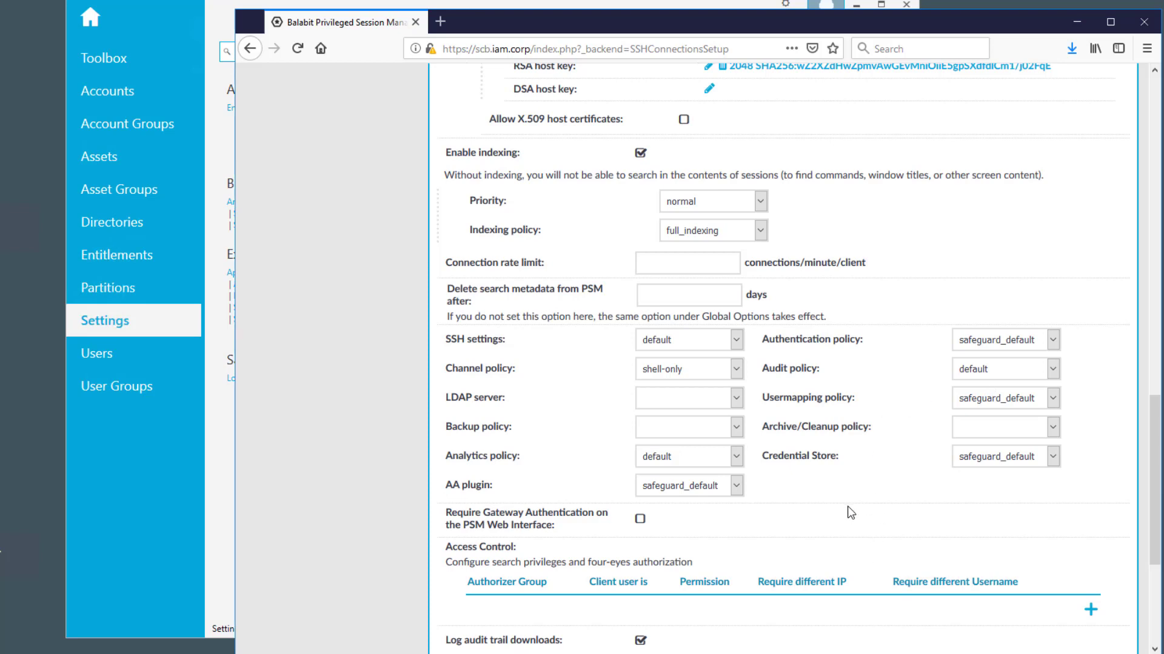
scroll(847, 506, up, 15)
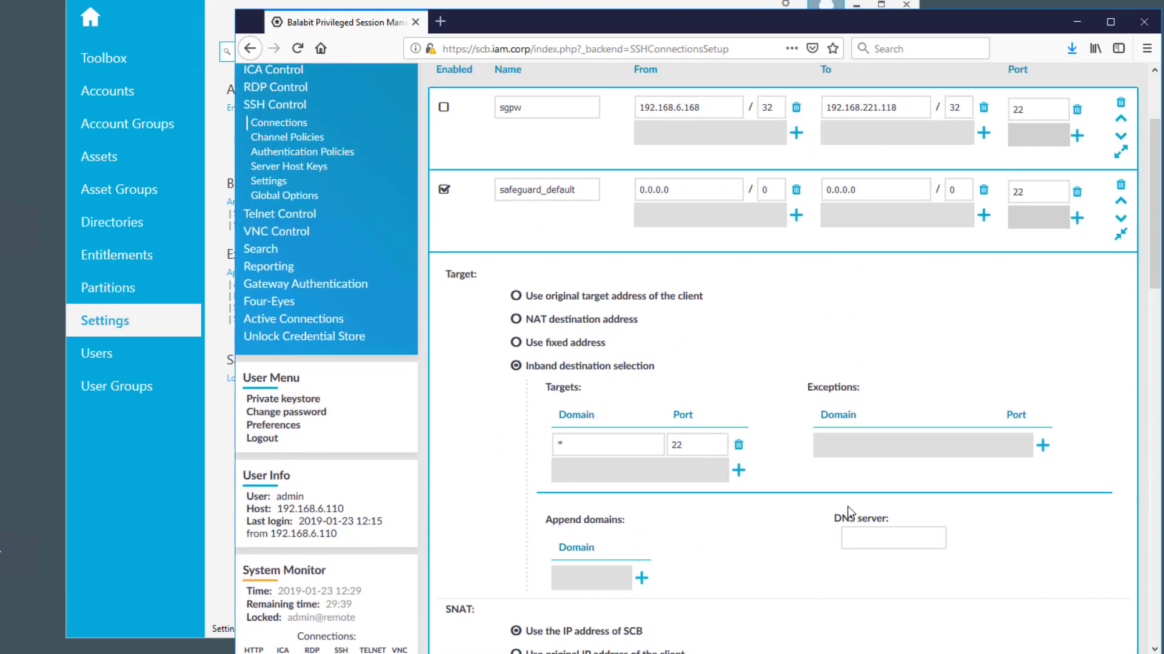
scroll(847, 507, up, 3)
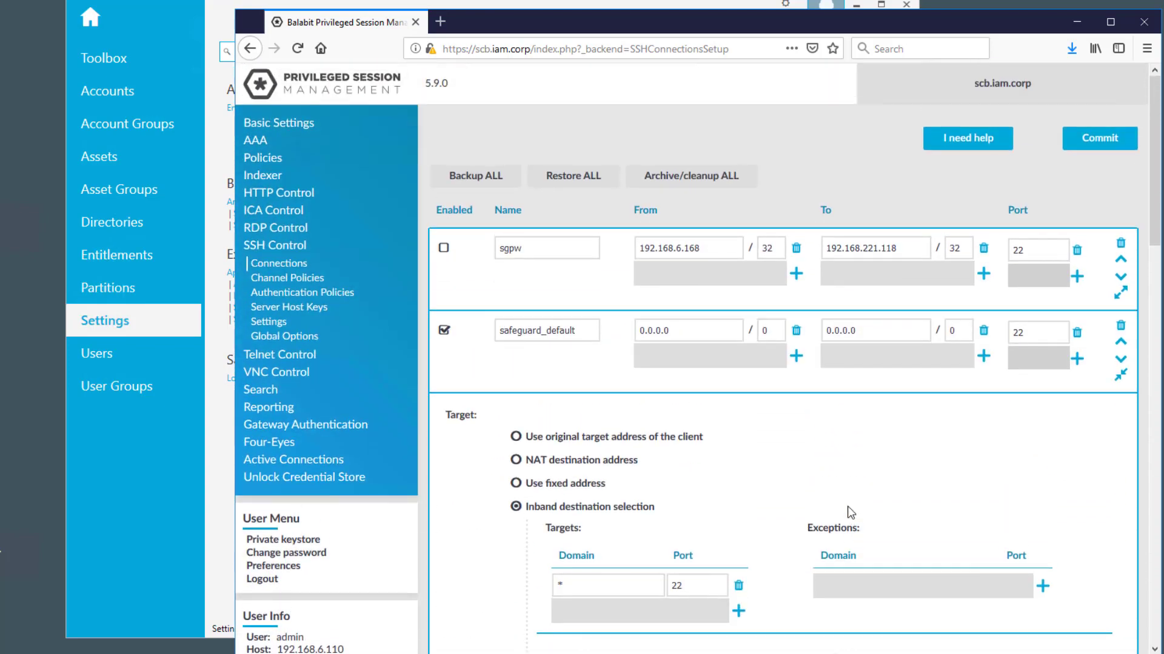
click(1120, 376)
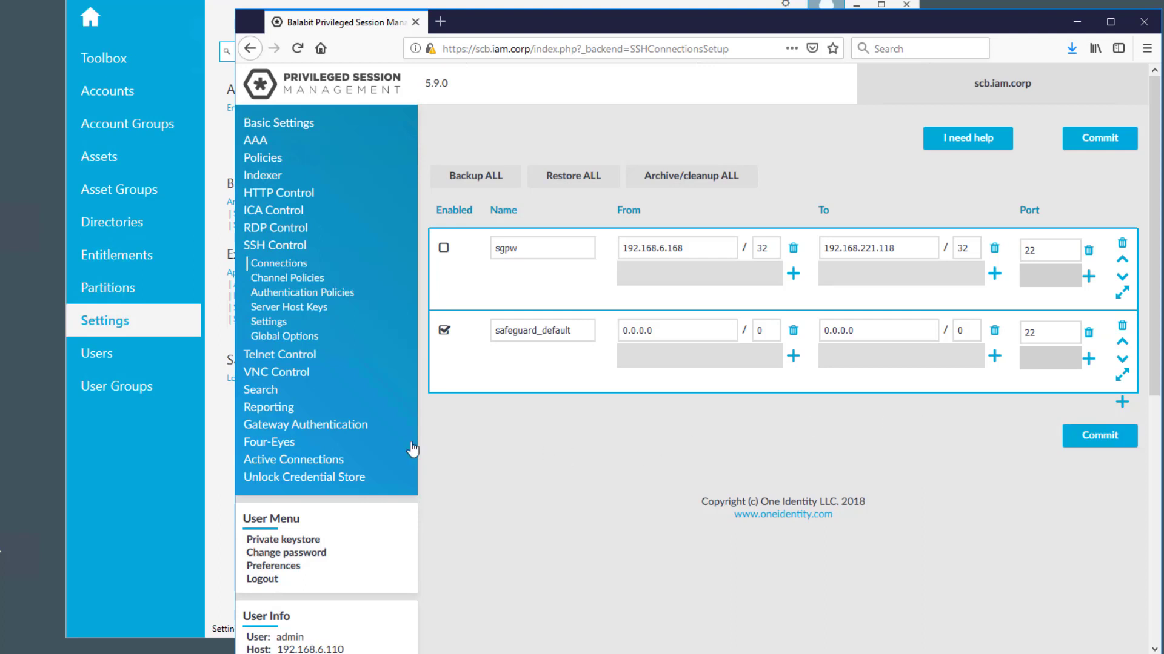
click(279, 264)
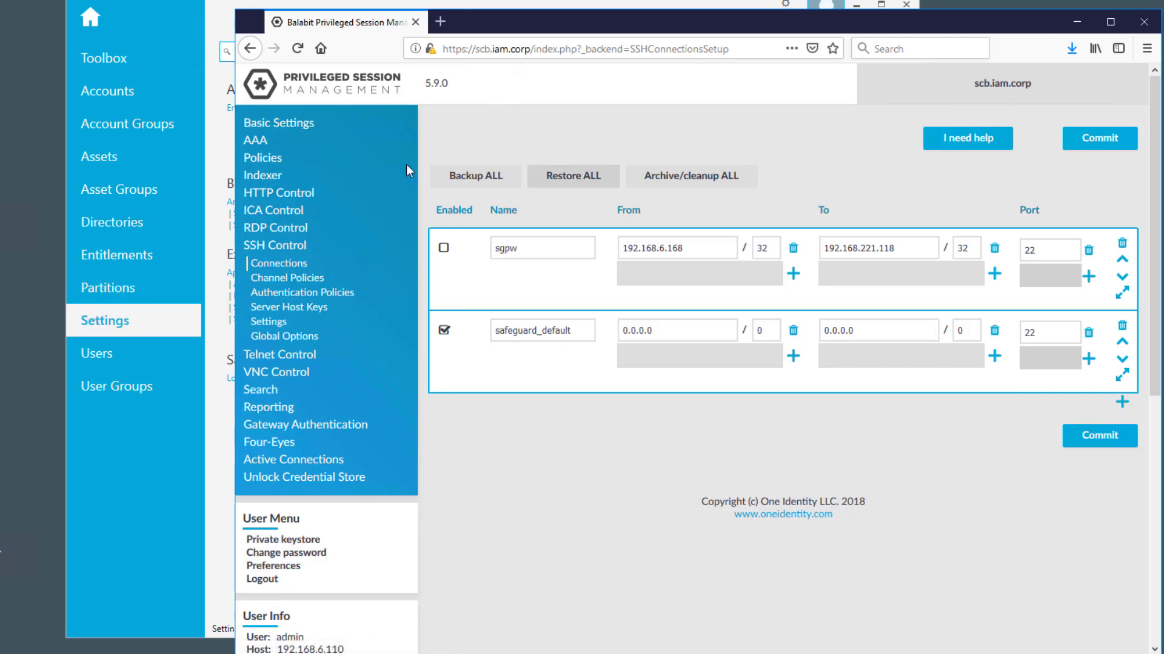
Step: Log out of the SPS web interface and return to Safeguard's Entitlements list
click(265, 580)
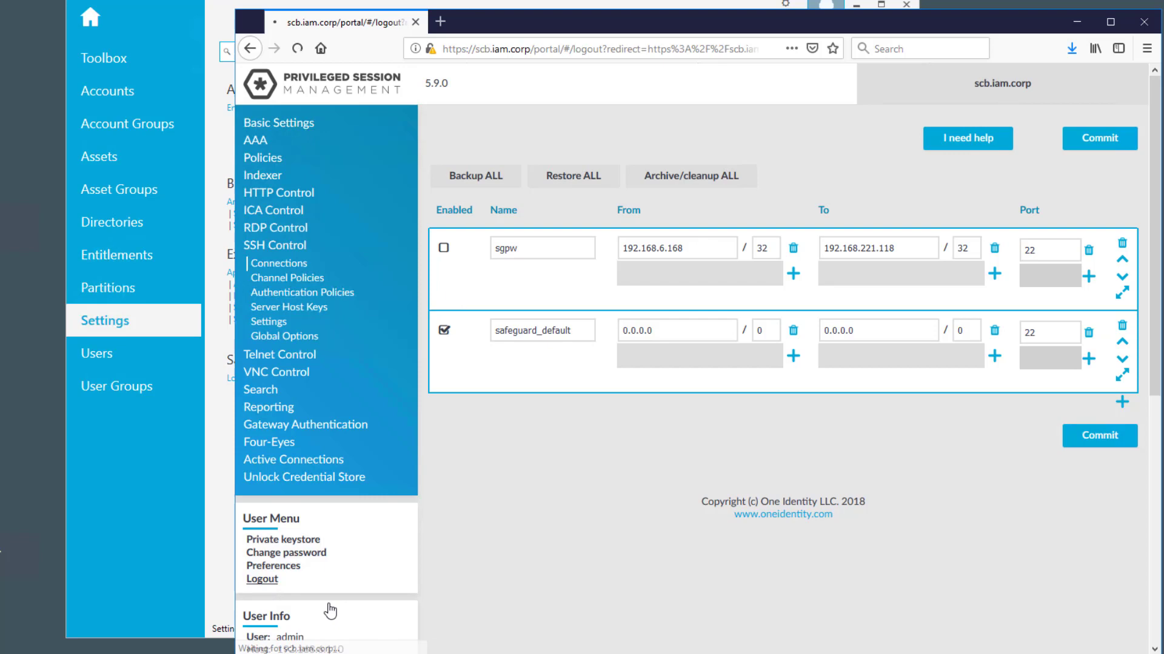
click(1079, 24)
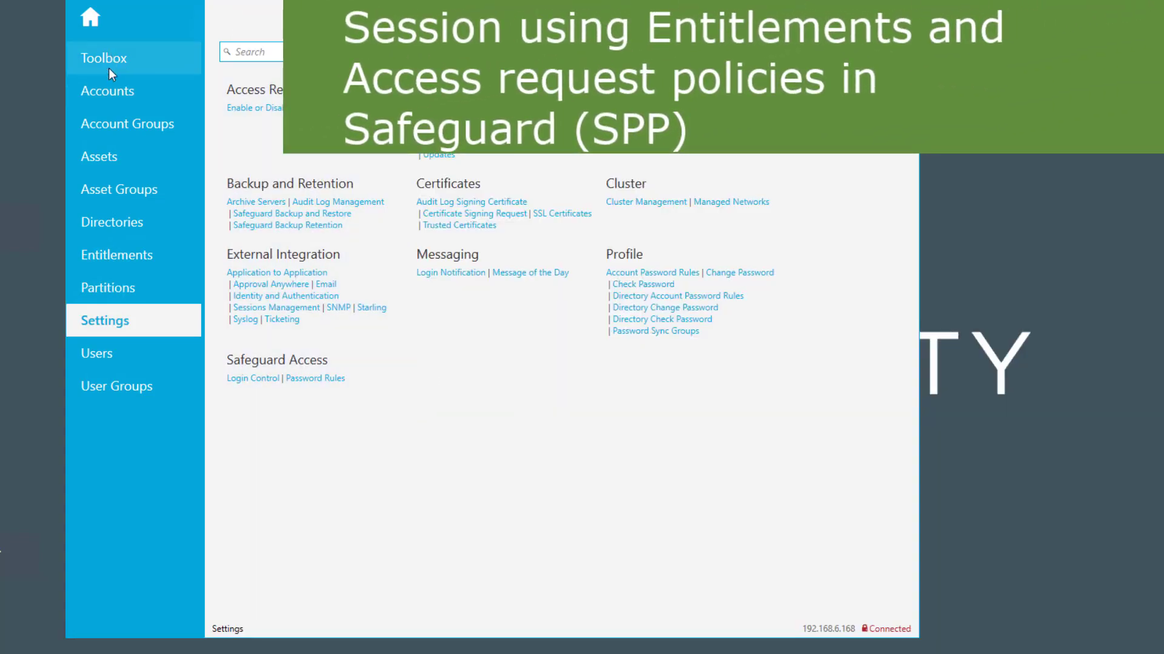
click(119, 258)
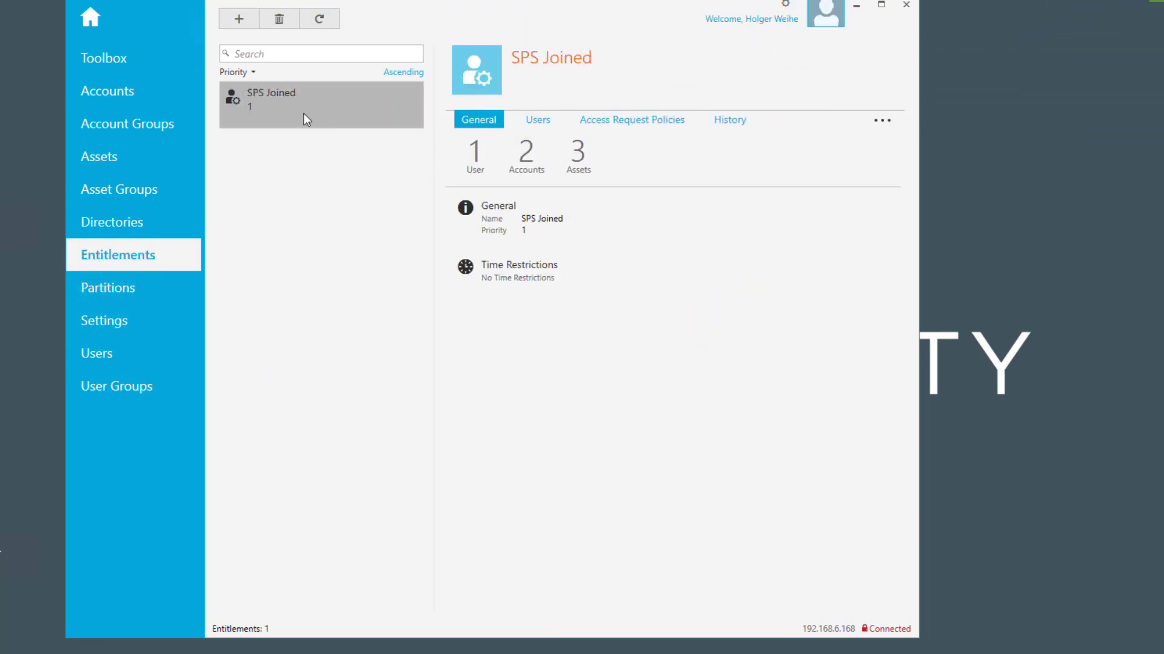
Step: Show SPS Joined's access request policies and select SSH - External SPS Session
click(282, 100)
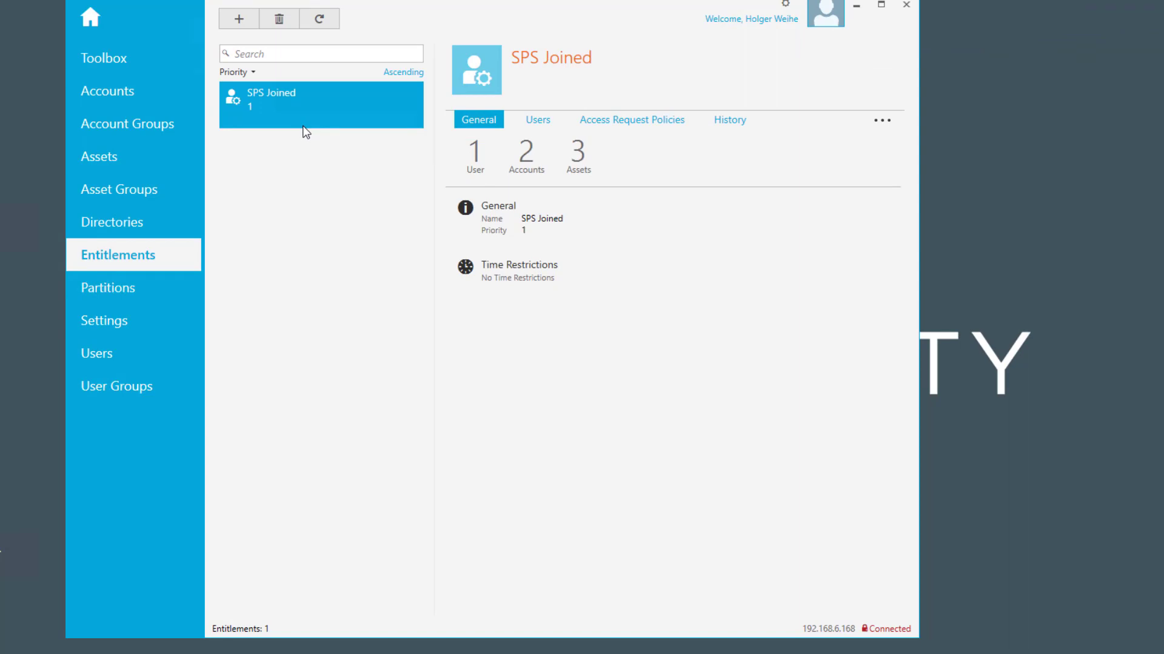
click(614, 126)
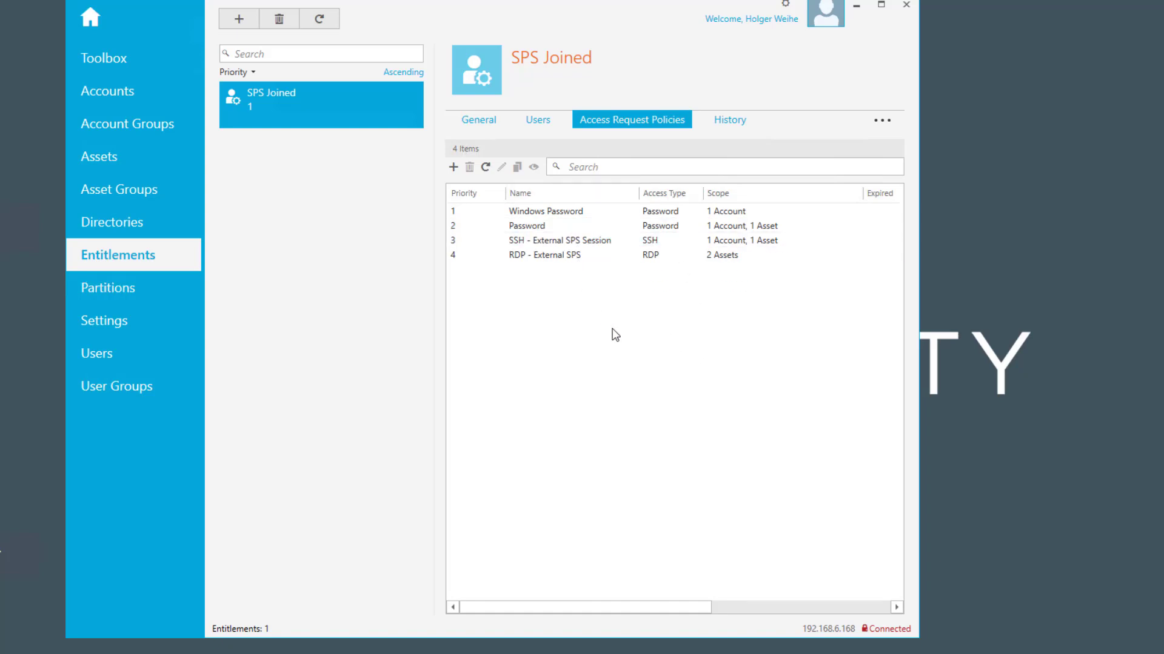
click(552, 242)
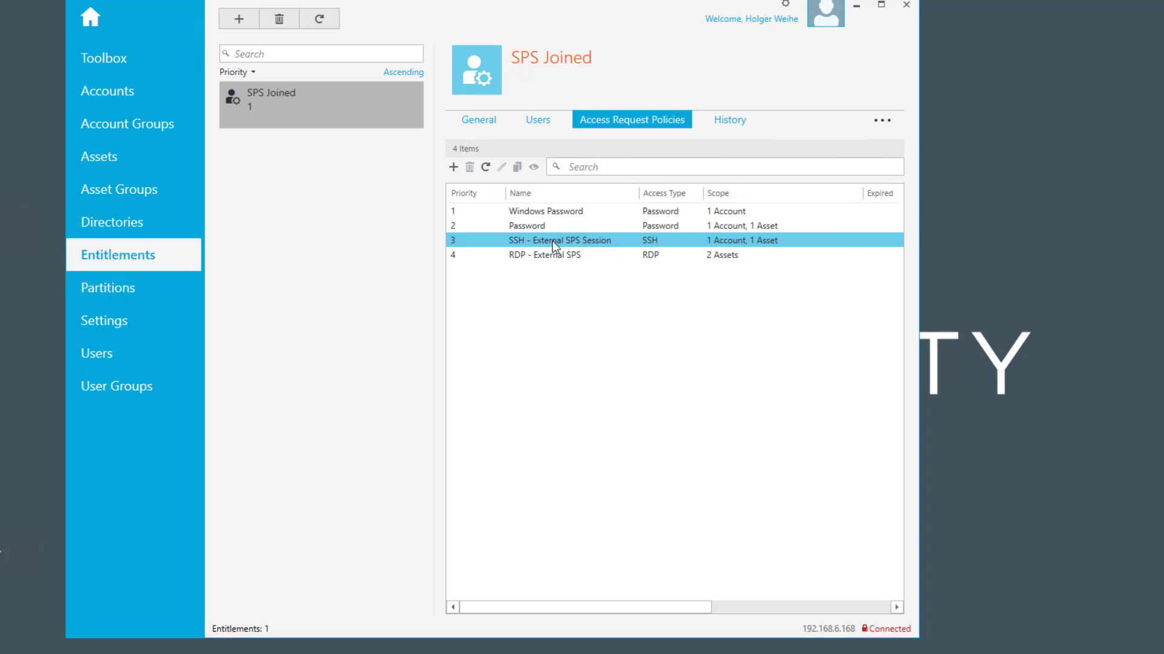
Step: Open SSH - External SPS Session and review each page through Session Settings showing safeguard_default
double_click(551, 241)
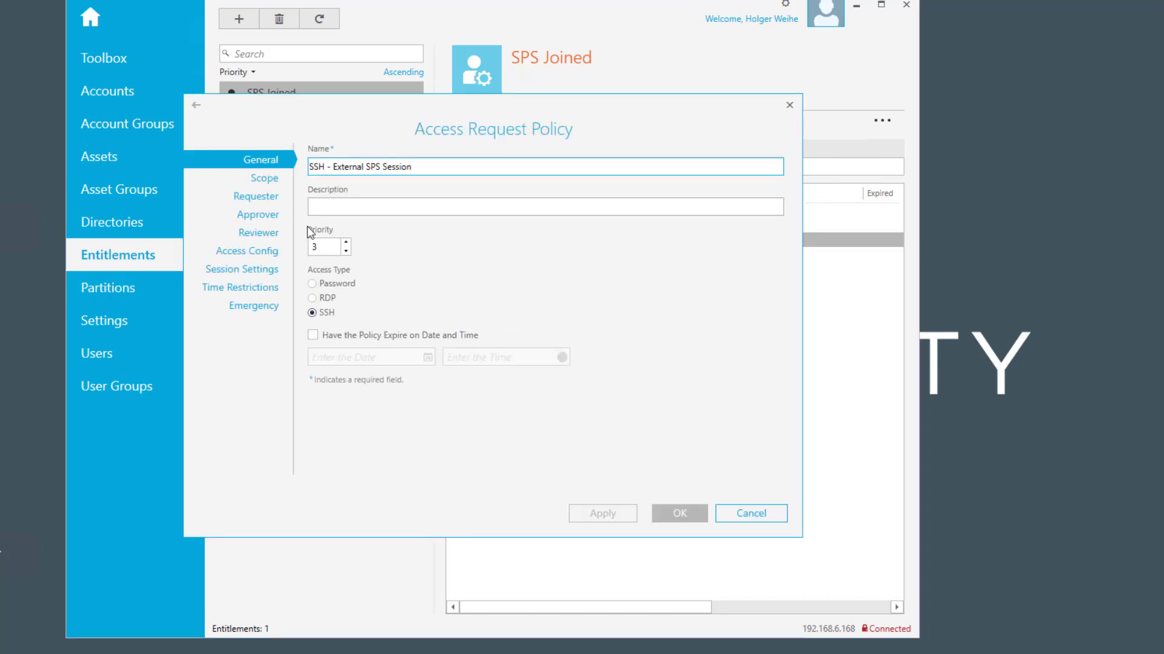
click(265, 178)
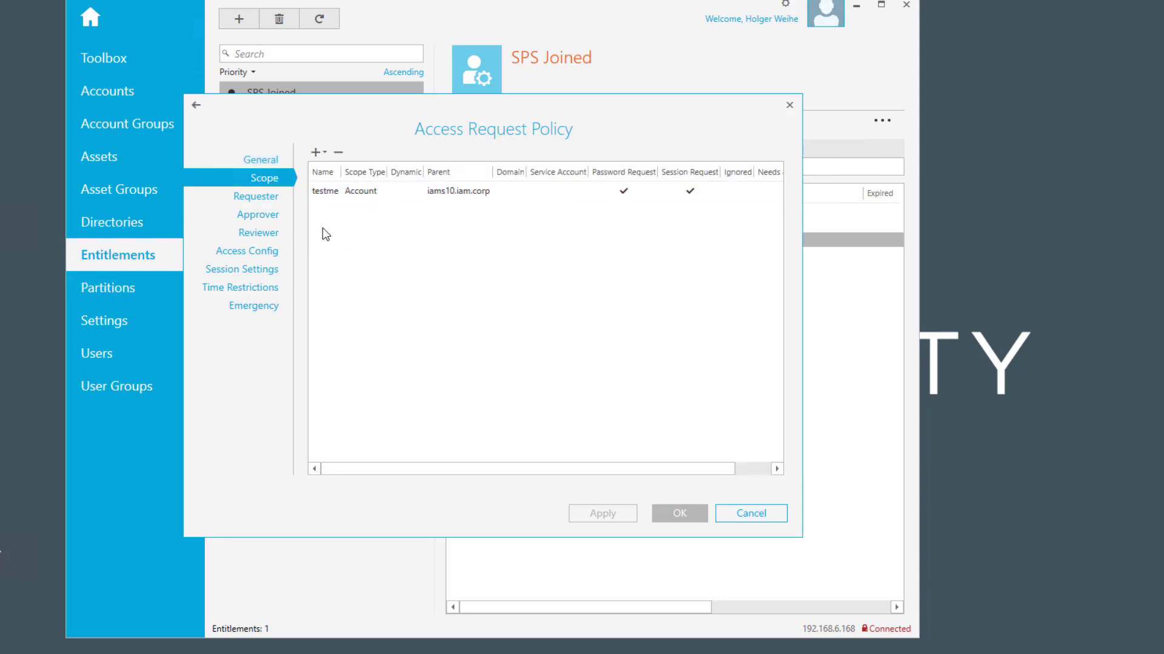
click(267, 197)
click(265, 216)
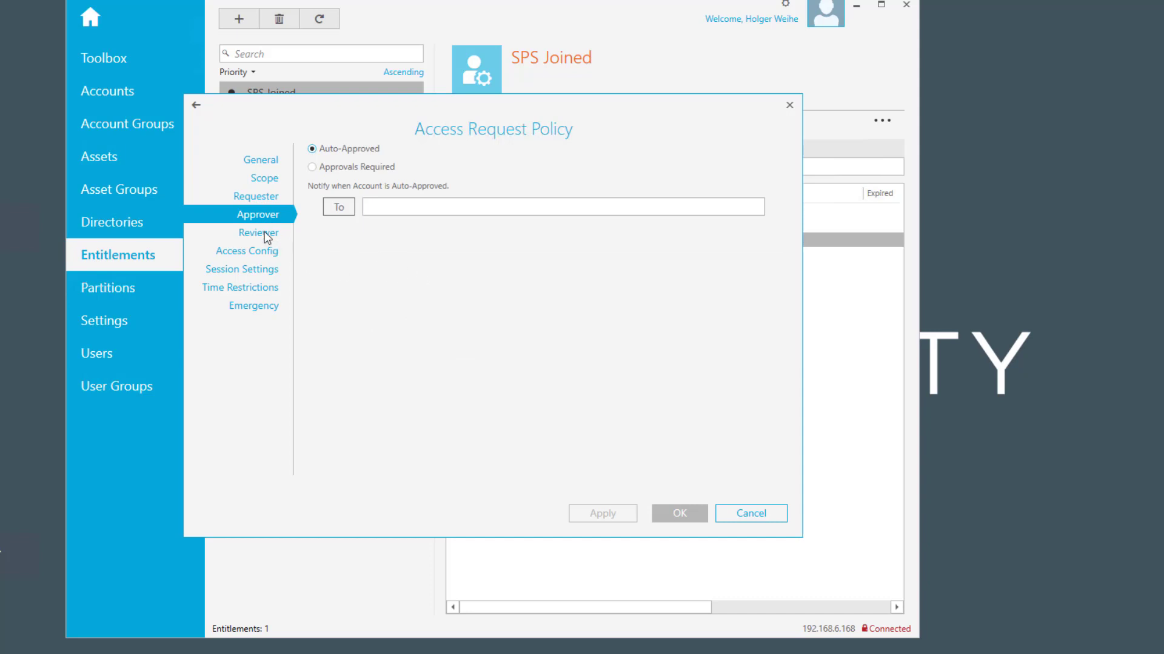
click(263, 235)
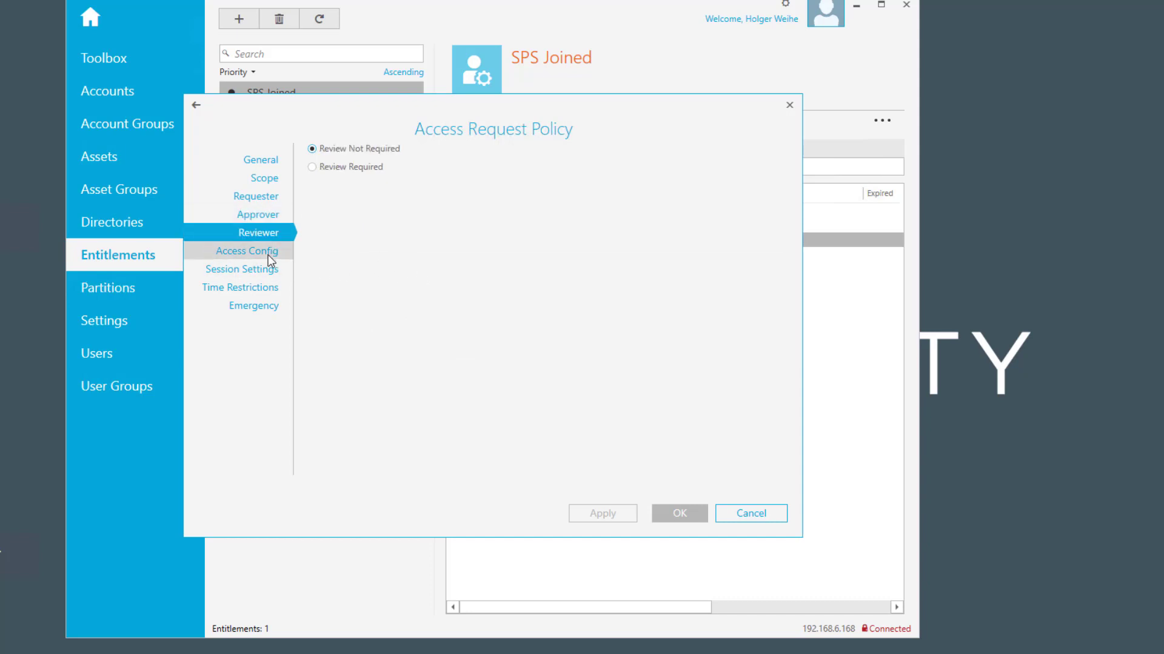
click(269, 253)
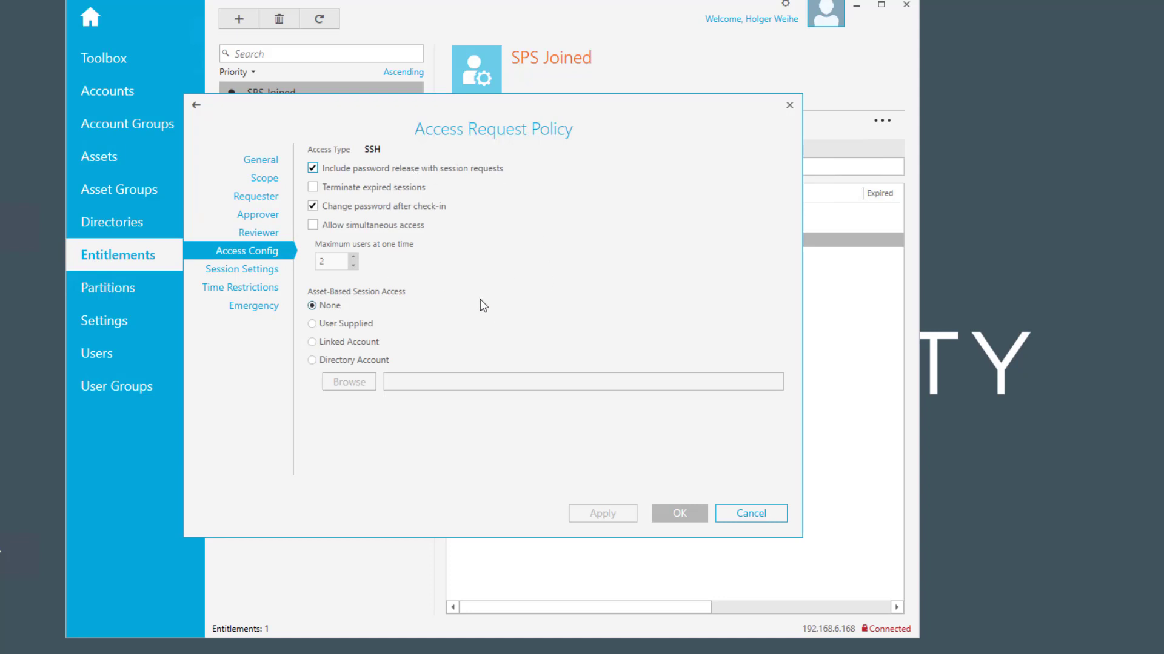
click(270, 273)
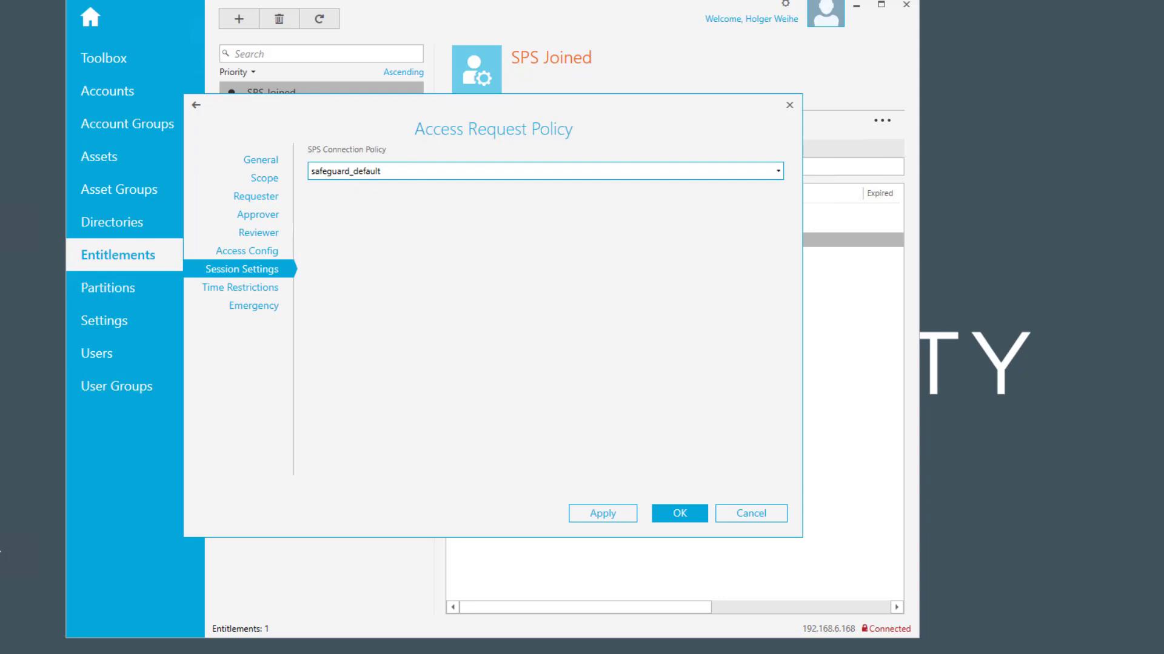
Step: Log in to the SPS web UI as admin and open SSH Control Connections
key(alt+Tab)
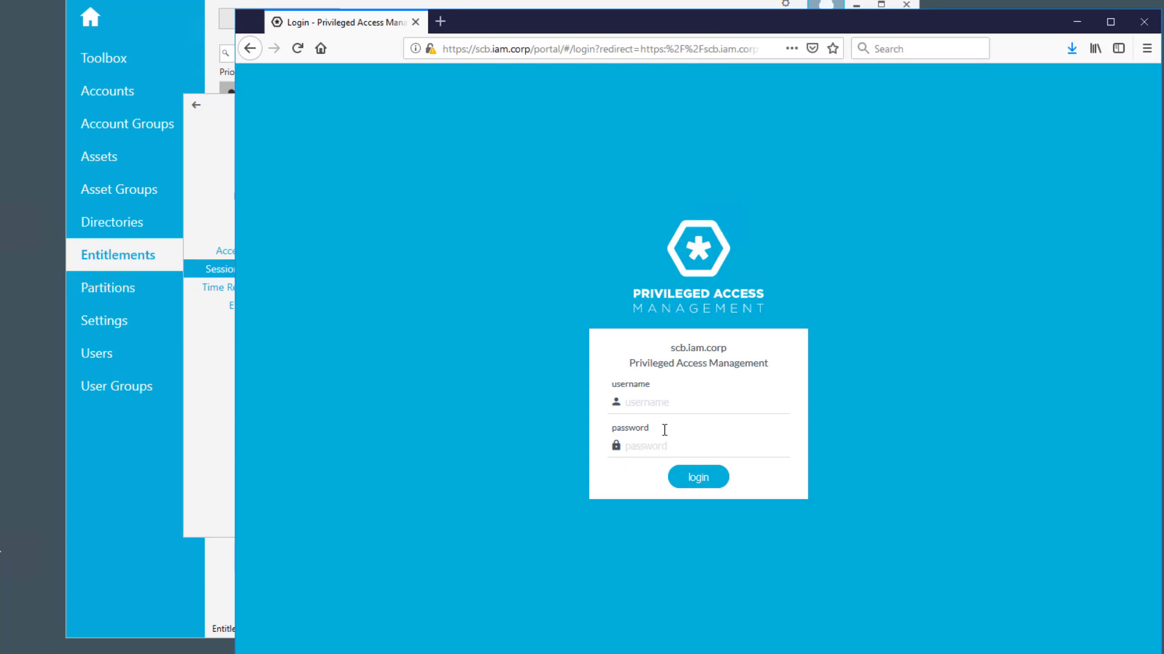
click(654, 403)
text(admi)
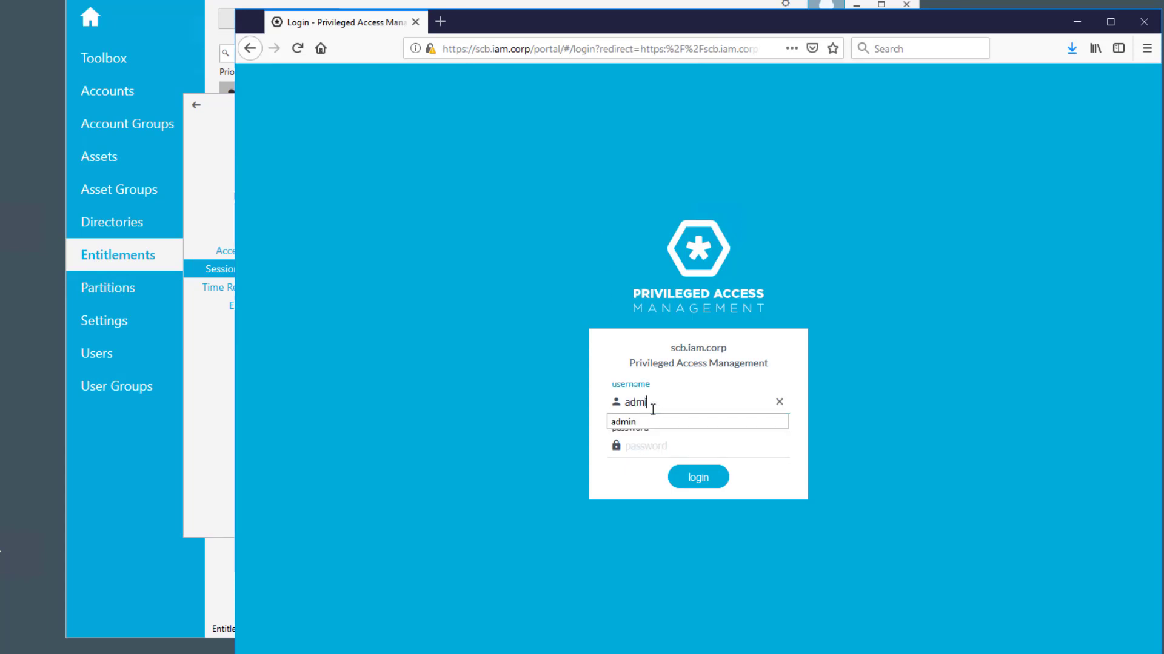
click(630, 422)
click(717, 475)
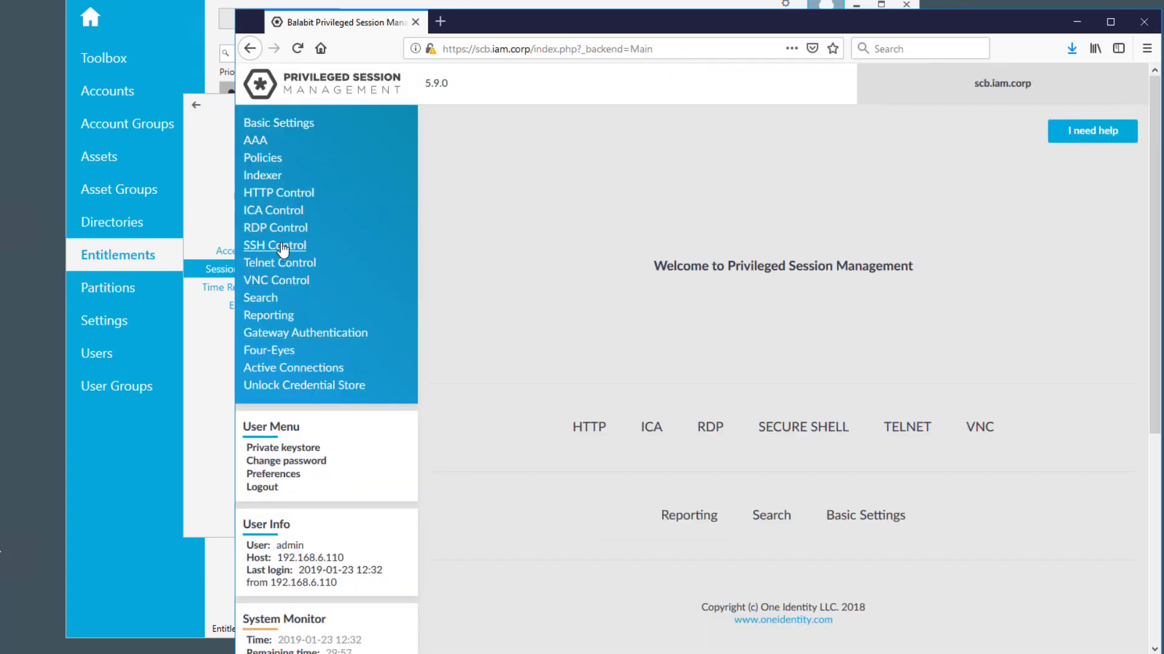
click(282, 248)
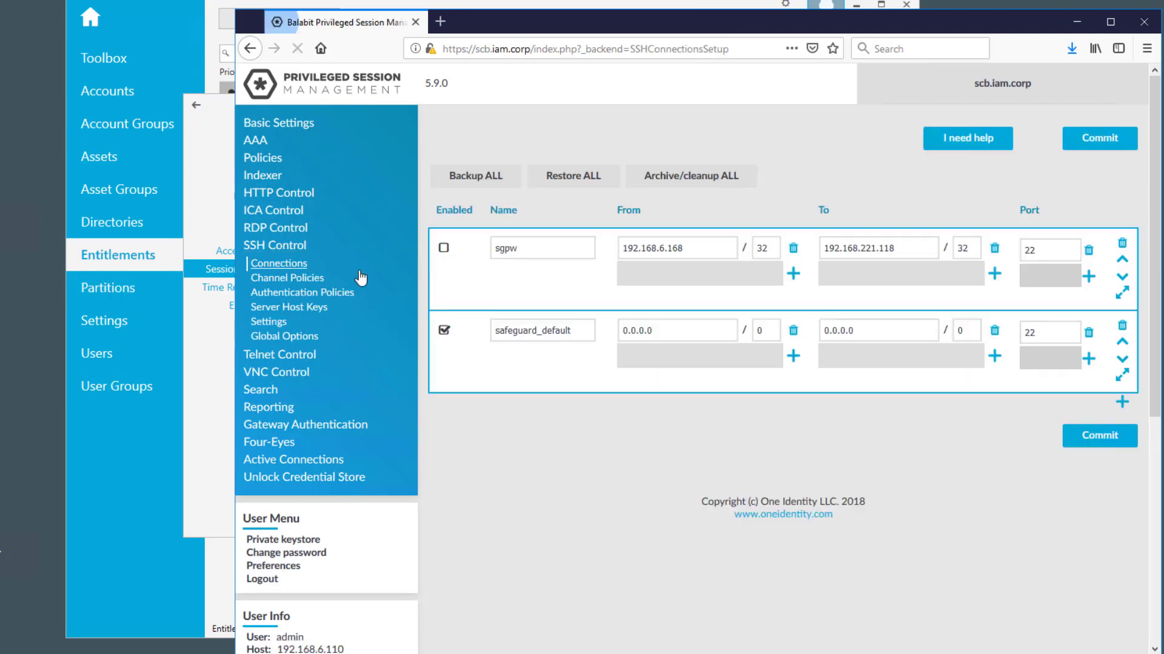
Step: Compare the safeguard_default connection name with the policy's Session Settings in Safeguard
drag(766, 16, 931, 12)
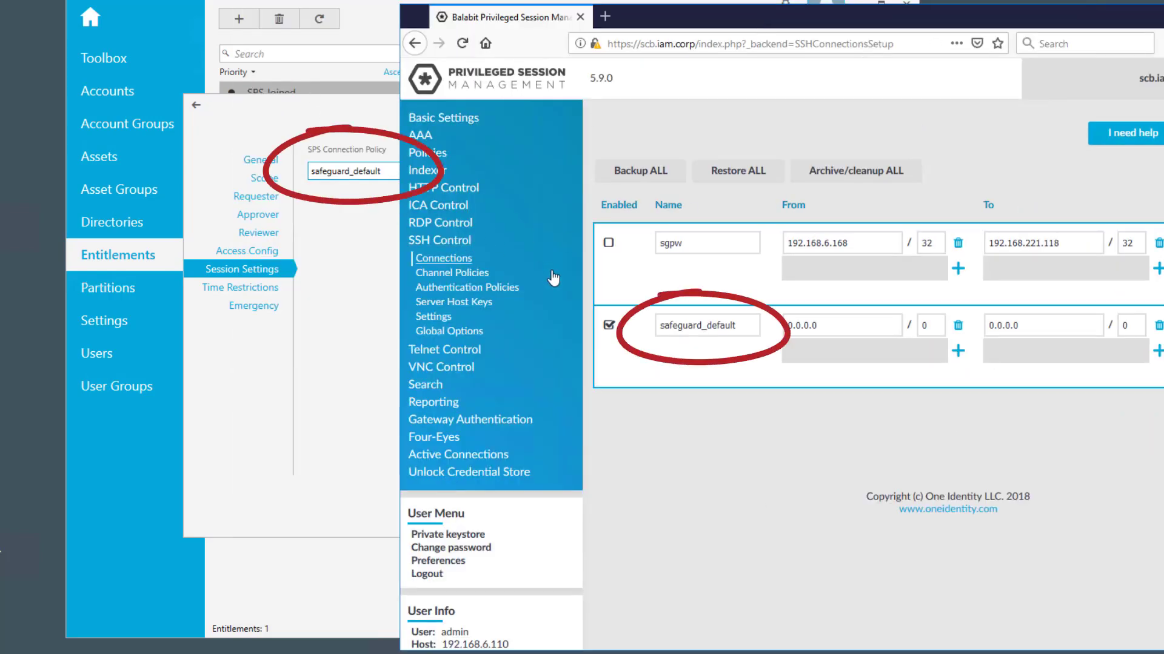
double_click(740, 328)
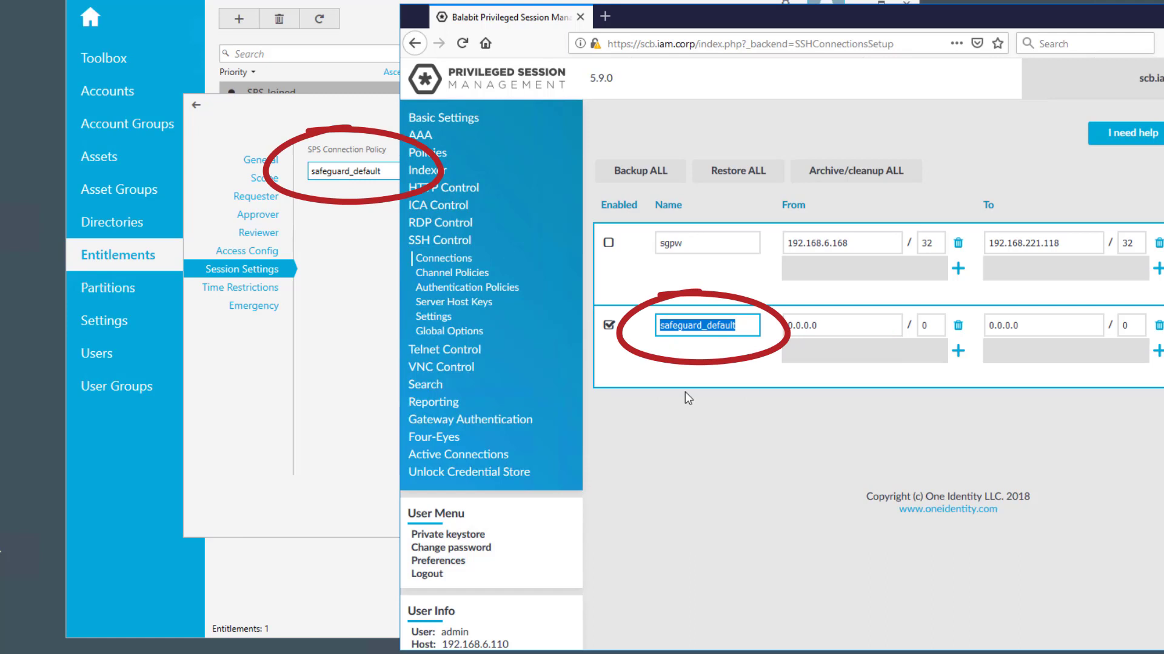
click(397, 172)
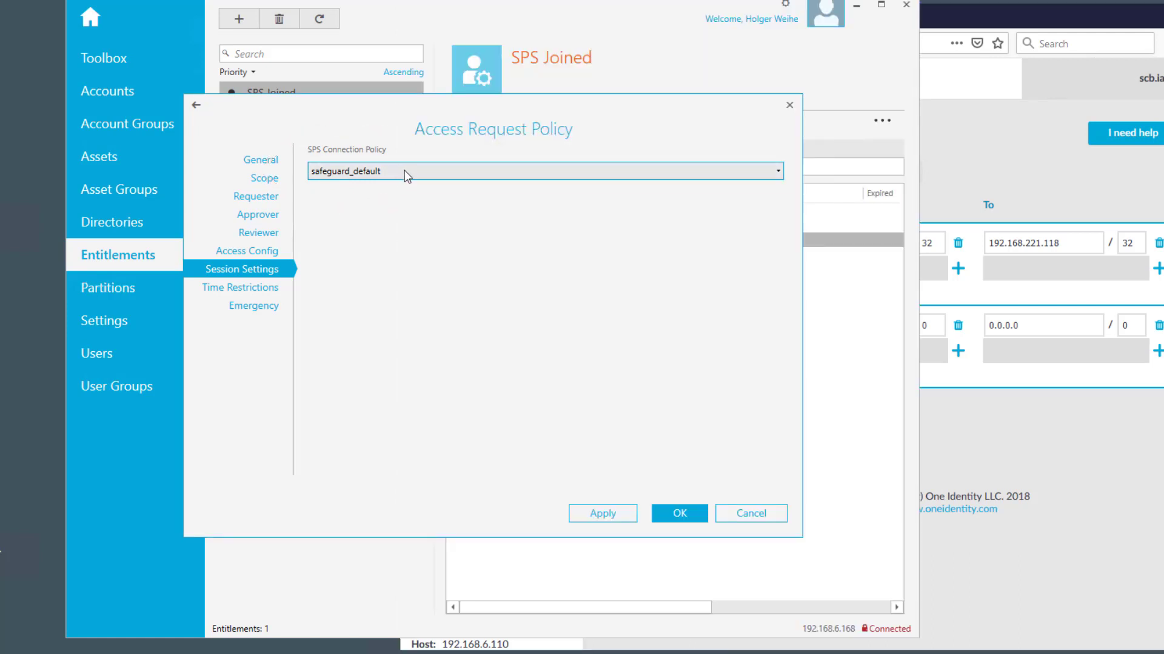
click(1059, 442)
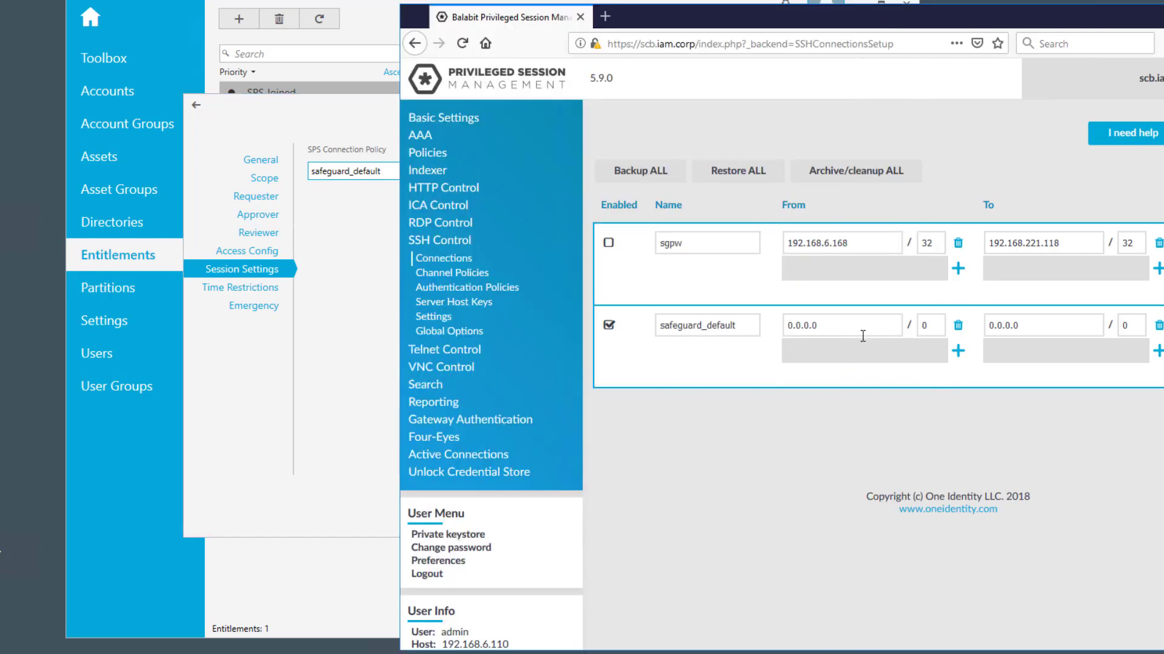
mouse_move(863, 336)
drag(793, 351, 795, 431)
click(802, 450)
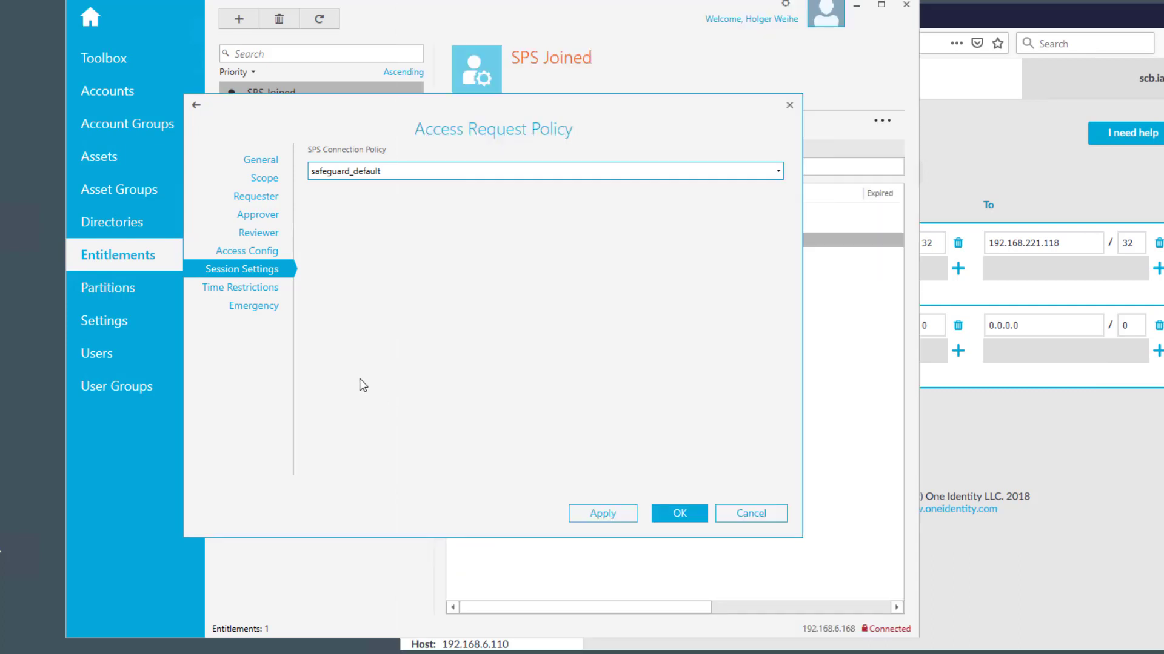
click(396, 399)
Step: Check the Time Restrictions and Emergency pages, then save the policy with OK
click(243, 290)
click(252, 308)
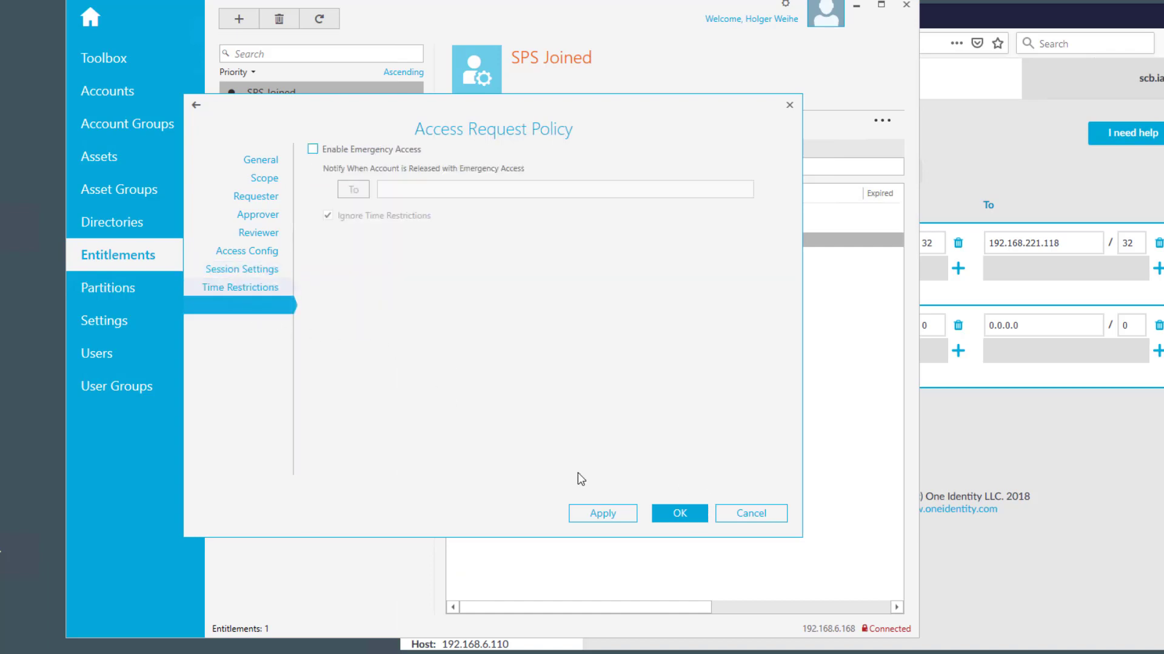
click(685, 517)
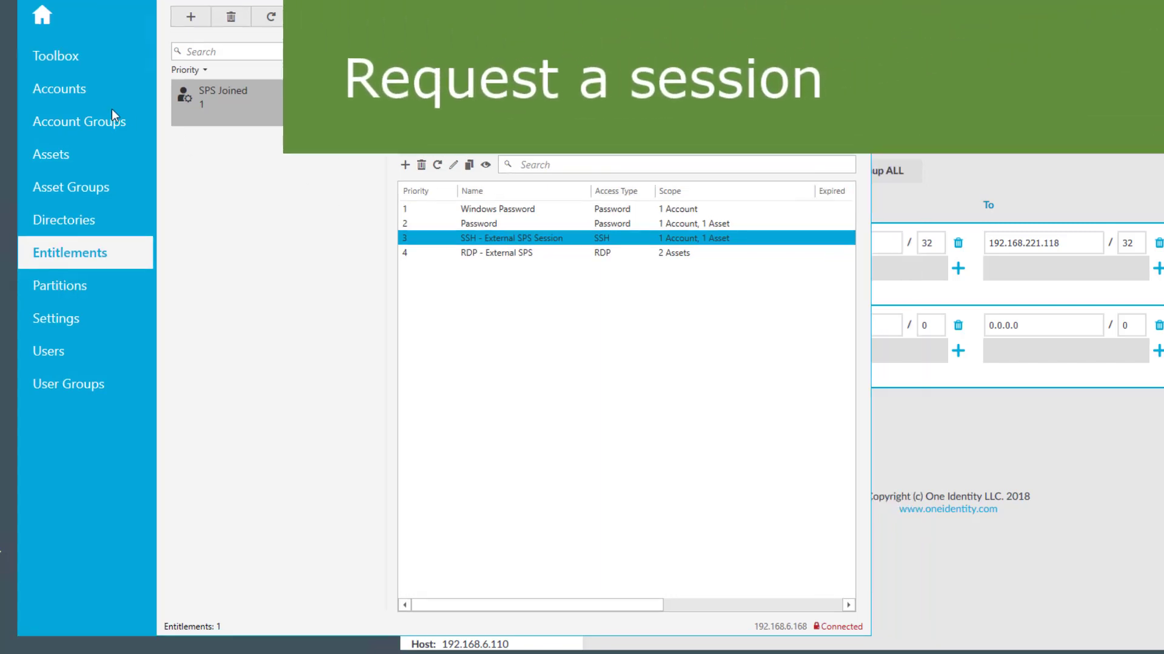
Step: From Home, start a request for iams10.iam.corp and advance to Request Details
click(41, 19)
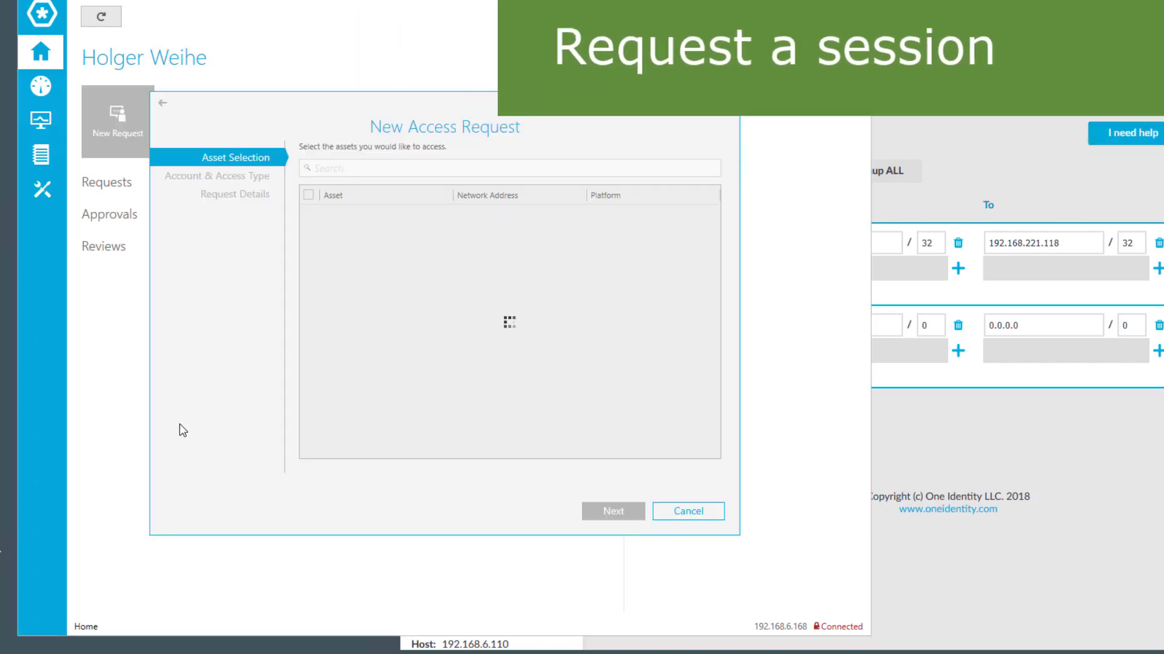
click(309, 233)
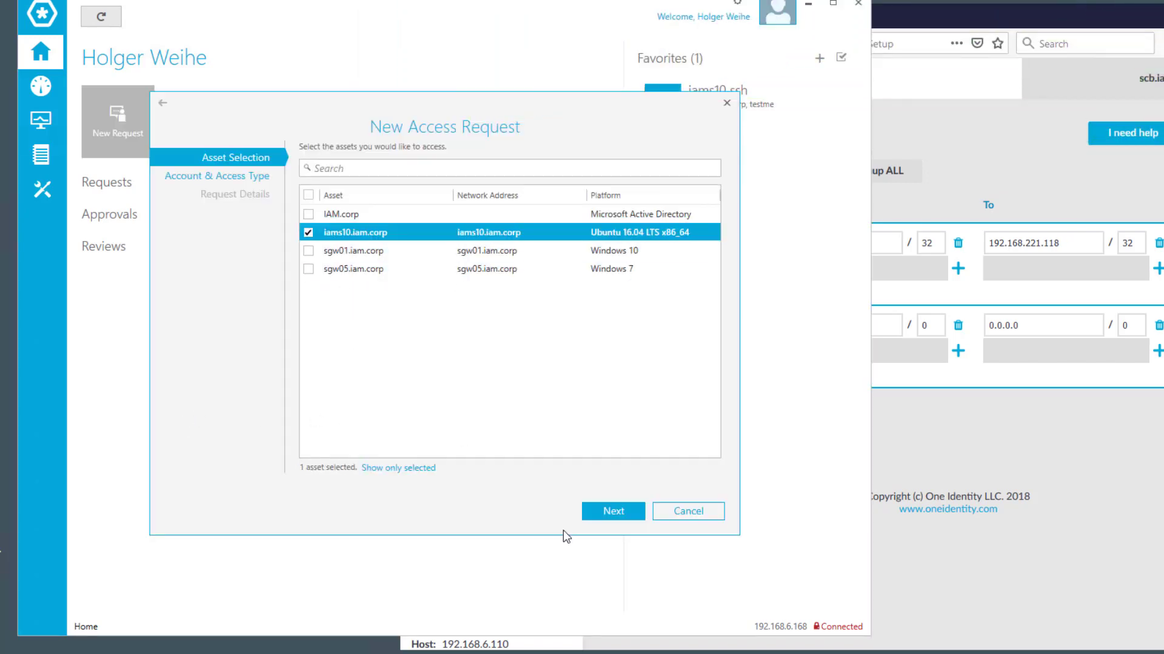
click(617, 520)
click(321, 217)
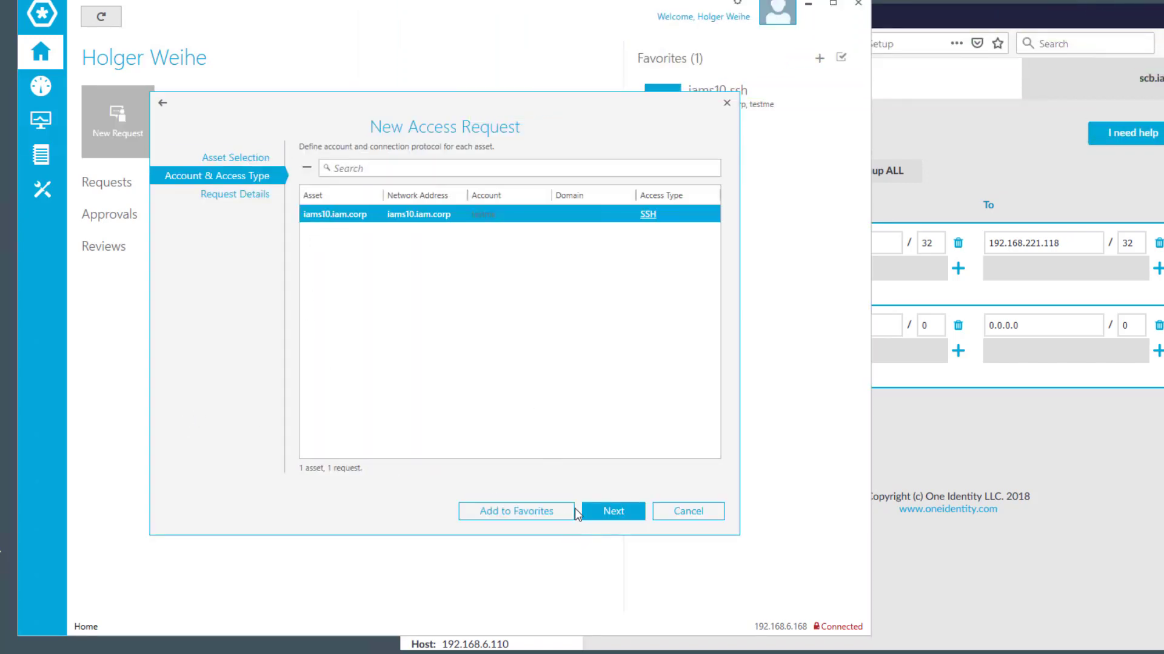
click(611, 519)
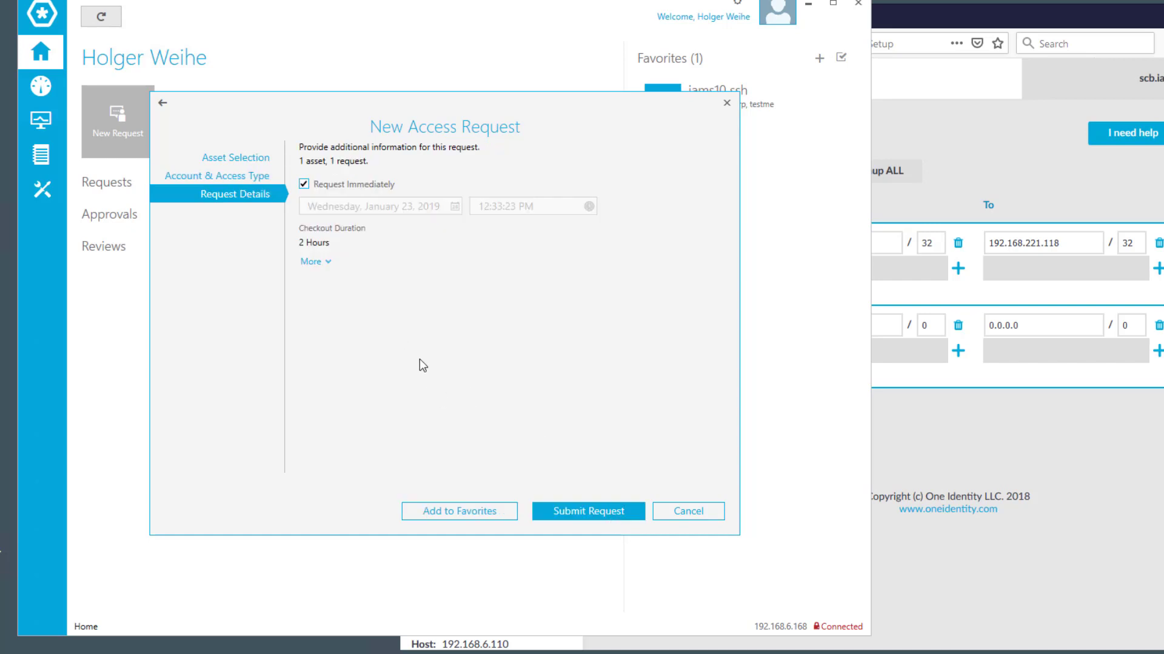
click(238, 176)
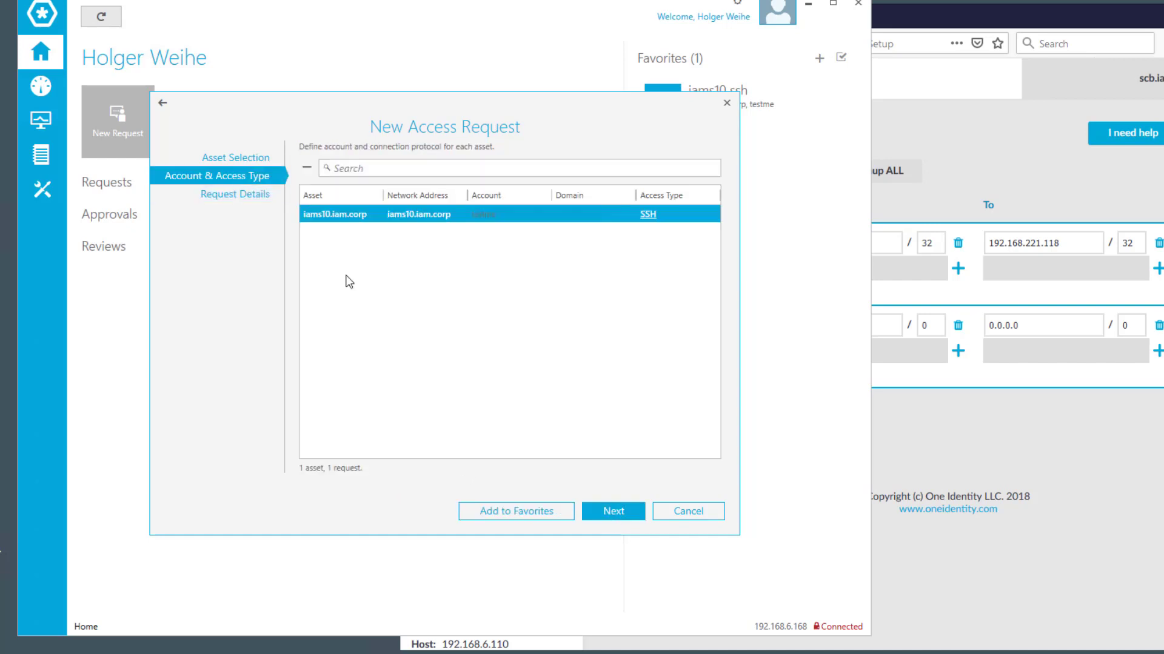
click(627, 524)
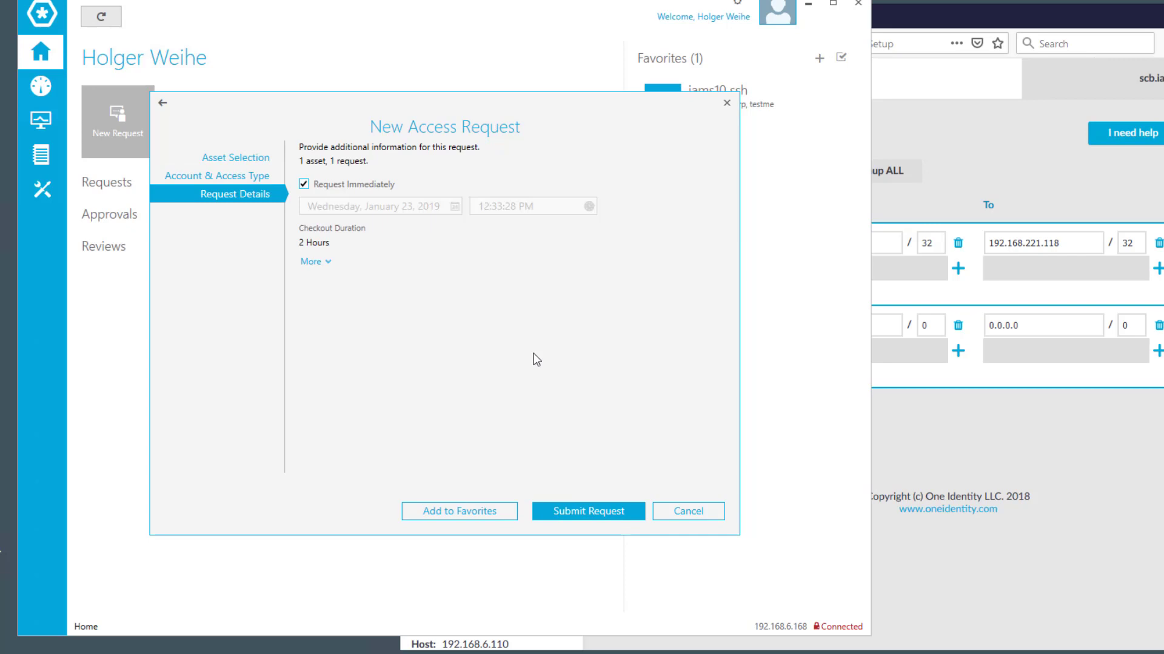
Step: Submit the request, launch the SSH session, and accept the host key in PuTTY
click(585, 512)
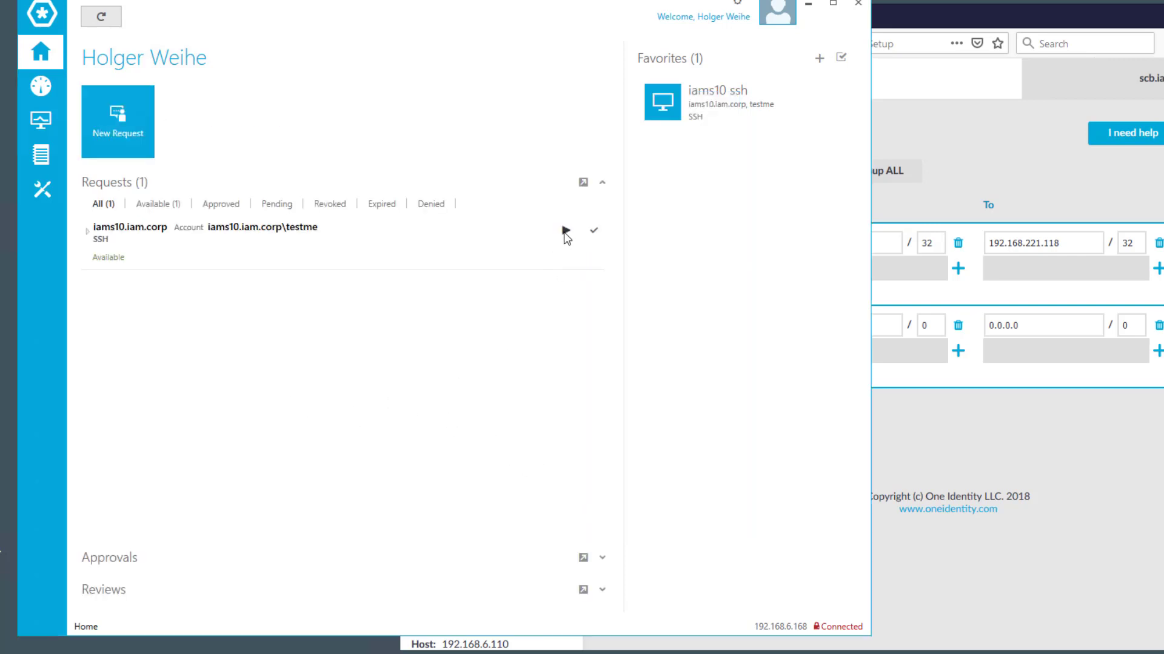
click(565, 231)
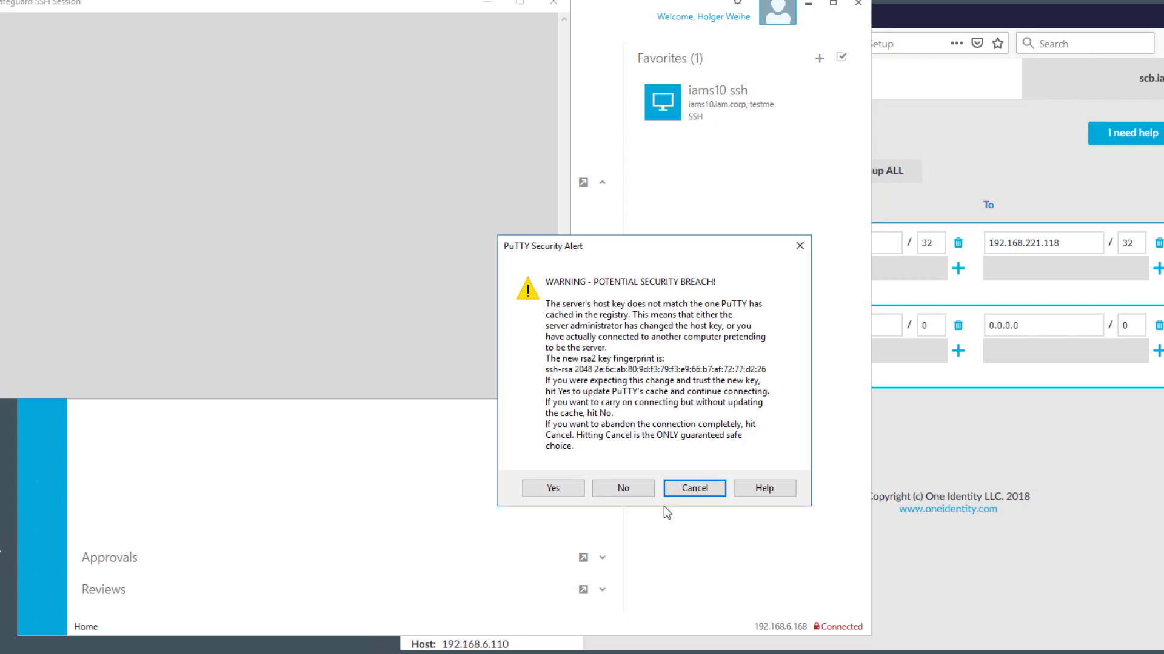
click(567, 489)
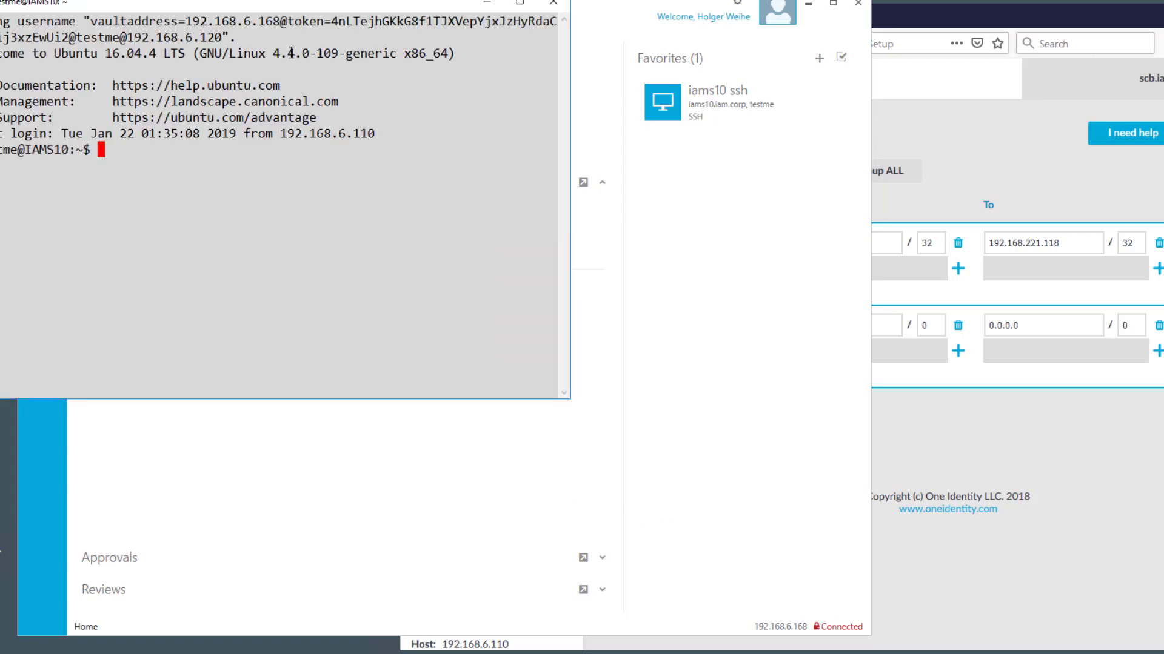
drag(289, 3, 464, 262)
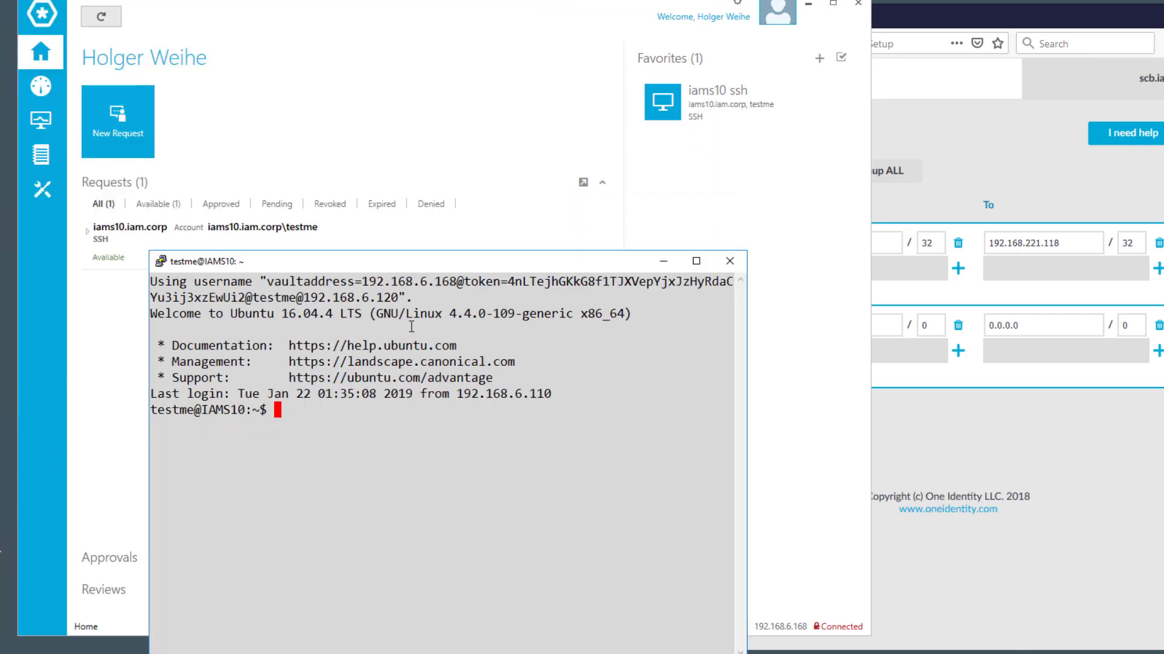
drag(270, 284, 413, 297)
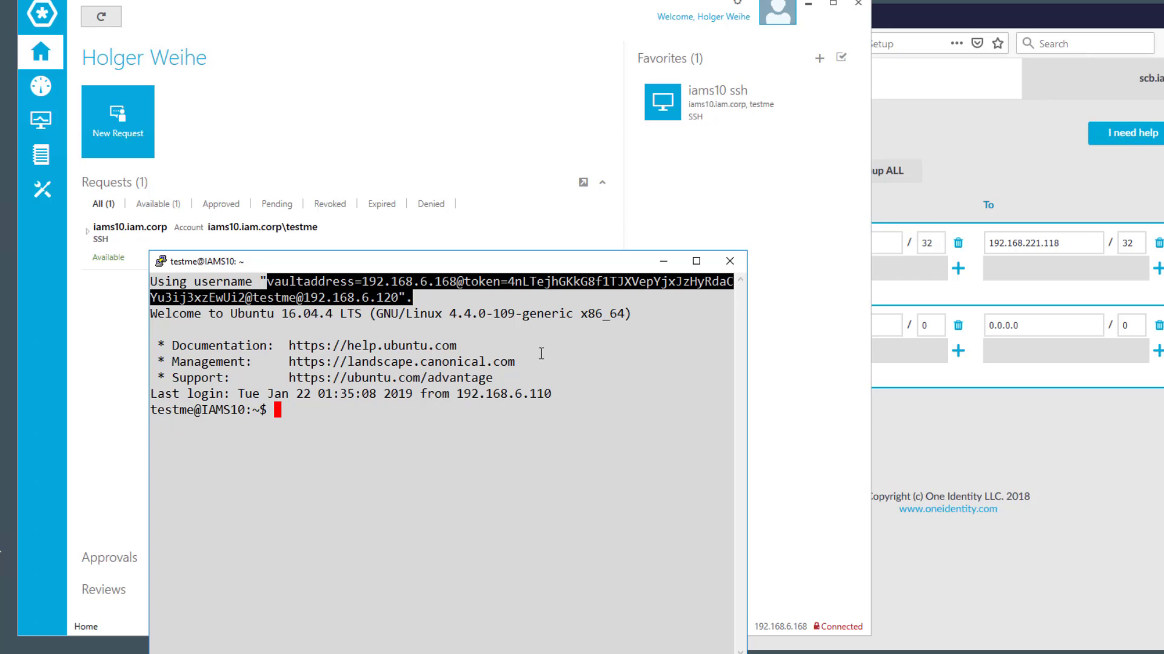
Step: Run ls -l in the home directory, then cd / and ls
click(531, 471)
text(lsdndfkdf)
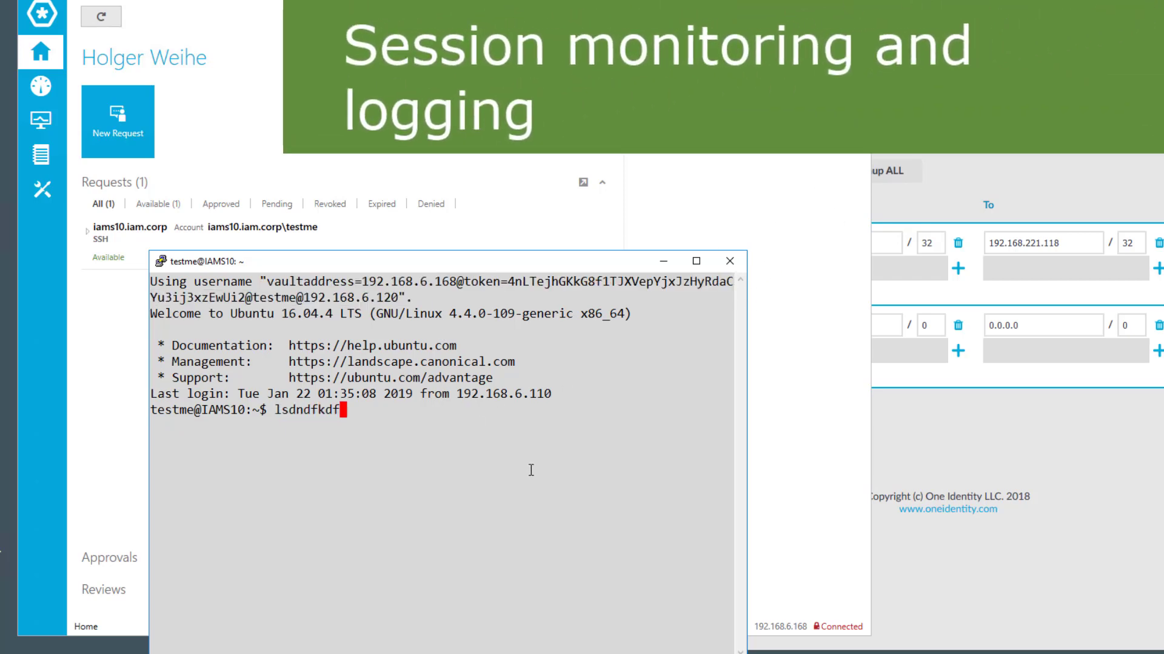
key(BackSpace)
key(BackSpace)
key(BackSpace)
key(BackSpace)
key(BackSpace)
key(BackSpace)
key(BackSpace)
key(BackSpace)
key(BackSpace)
text(ls .-l#)
key(Return)
text(ls -)
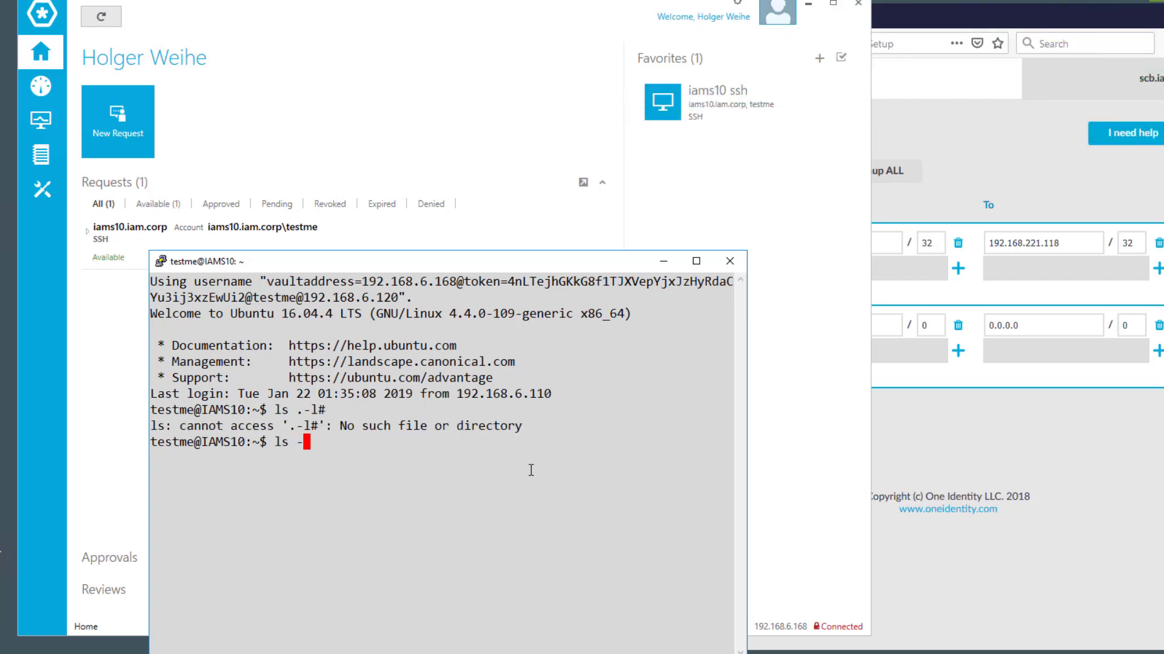
text(l)
key(Return)
text(cd /)
key(Return)
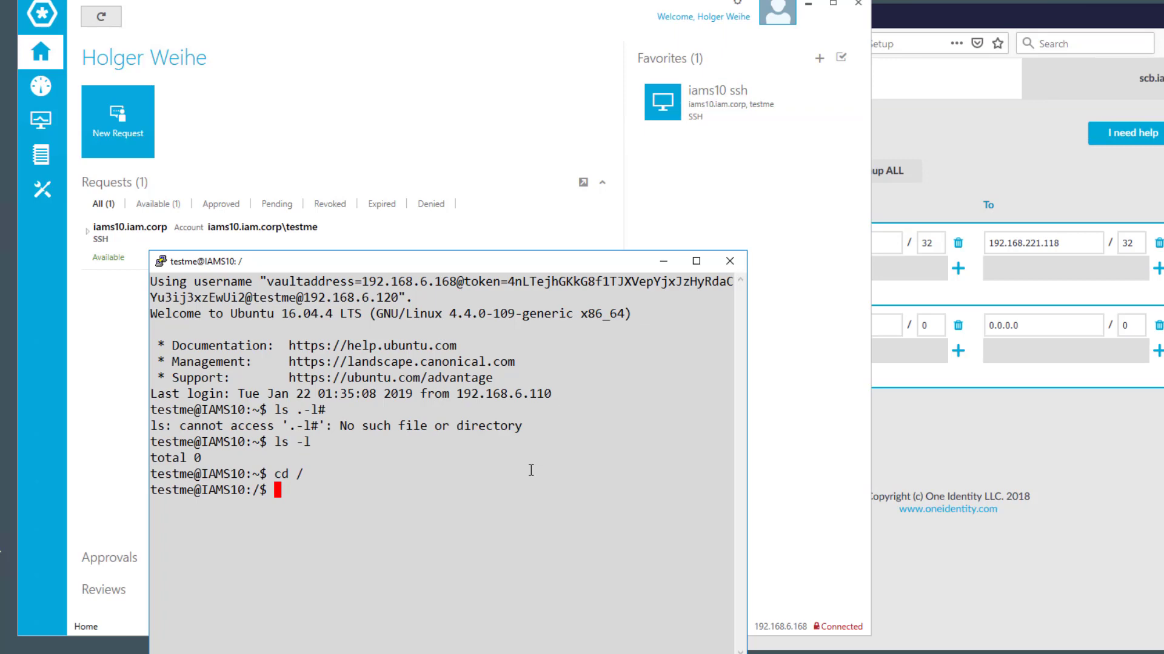
text(ls)
key(Return)
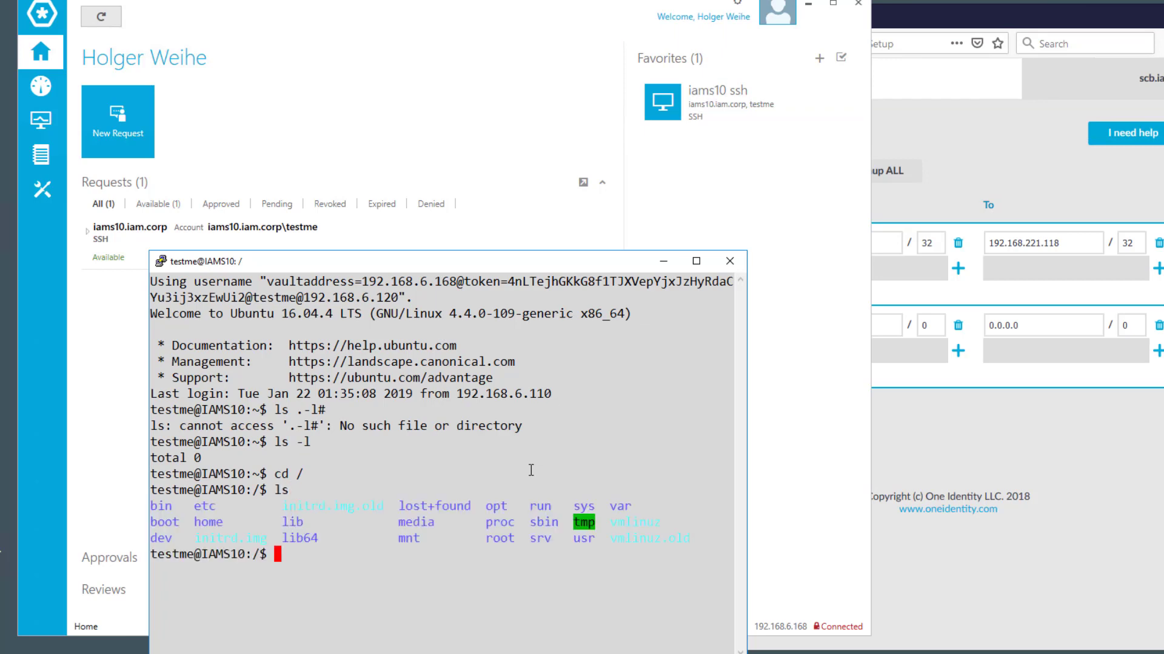
Step: Bring the SPS portal forward and open Active Connections
click(1079, 20)
scroll(539, 505, down, 3)
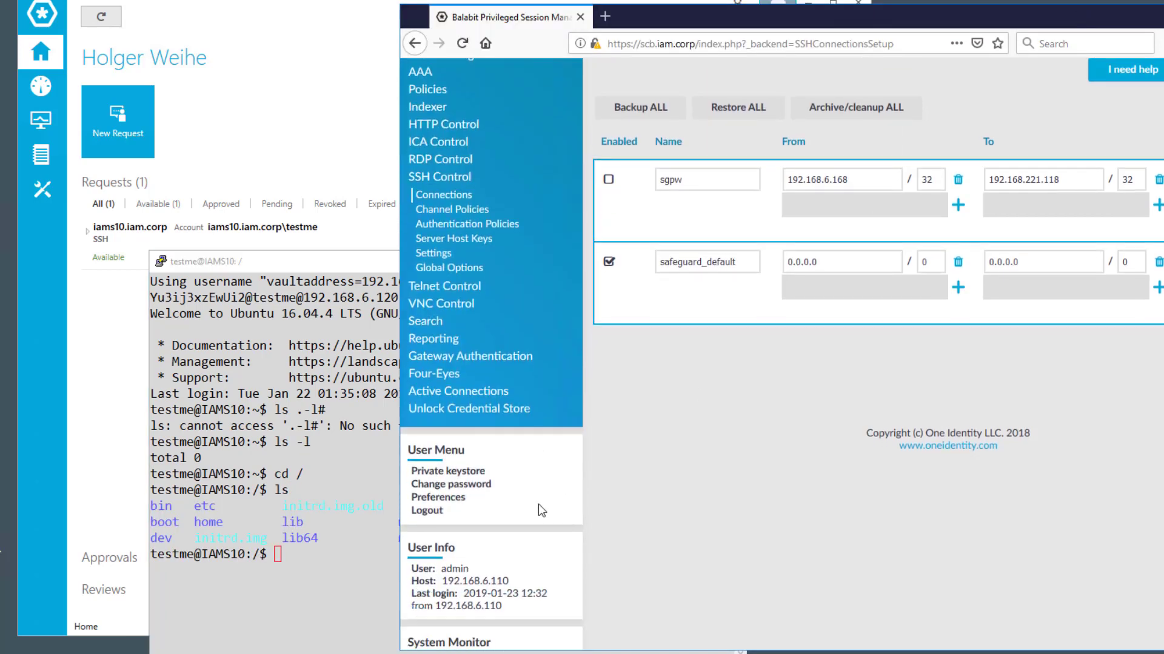
click(460, 306)
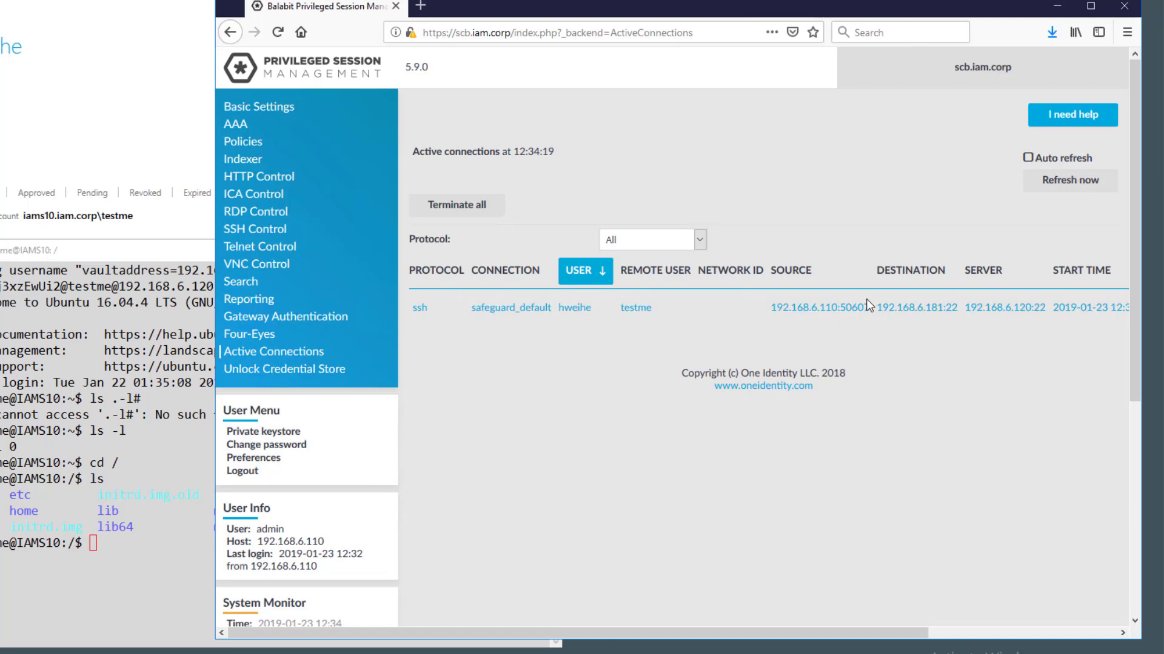
Step: Filter active connections to source address 192.168.6.110:50607
click(865, 303)
drag(860, 11, 775, 12)
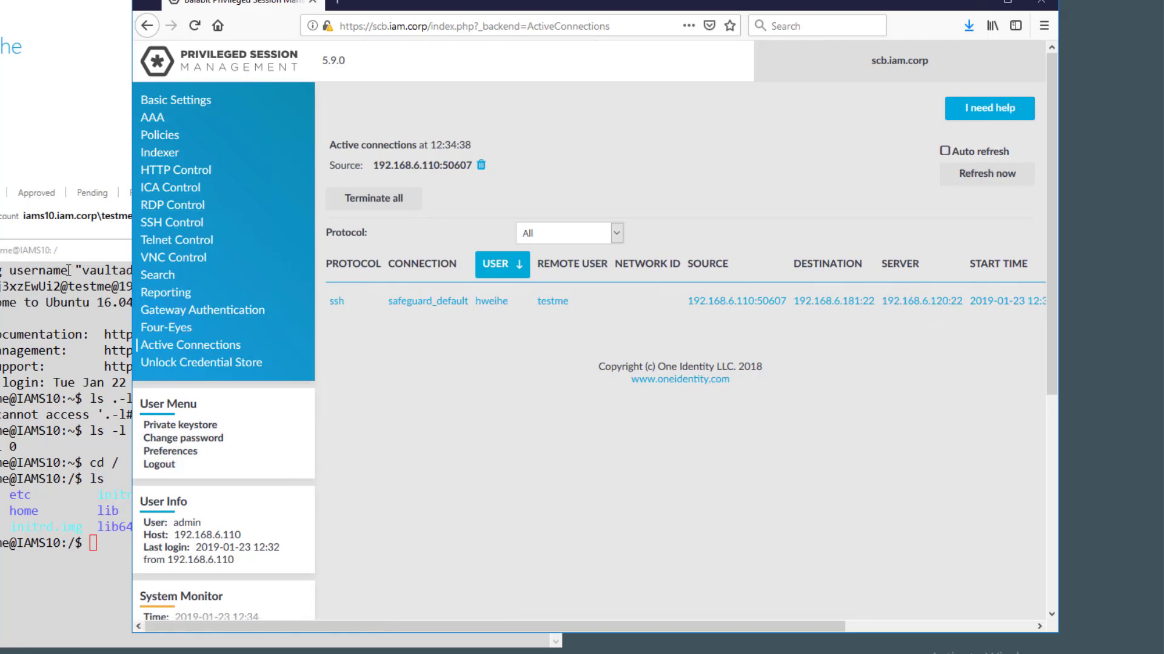
click(96, 251)
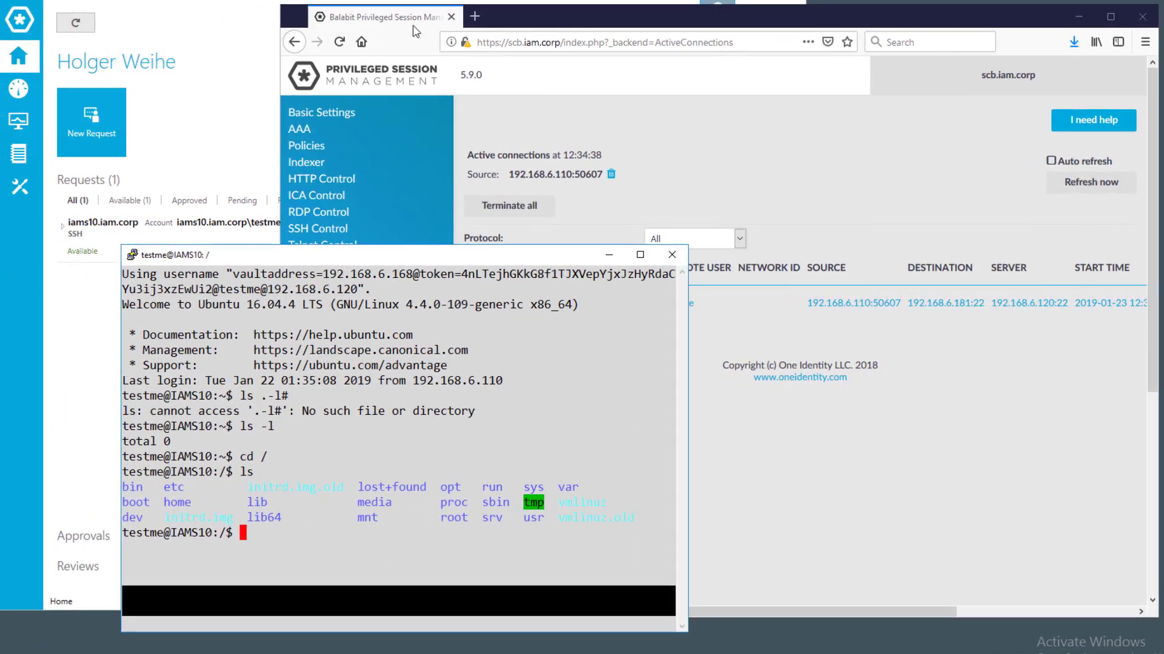
Step: Return to Safeguard's administration toolbox and reopen the SSH - External SPS Session policy
click(232, 102)
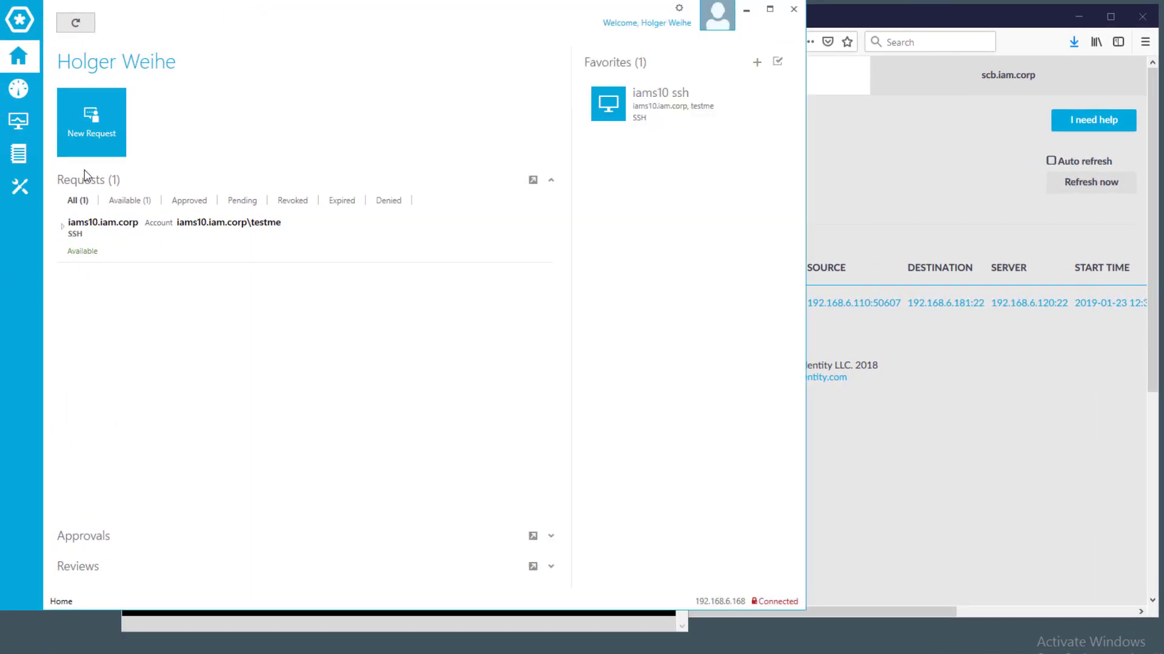
click(34, 187)
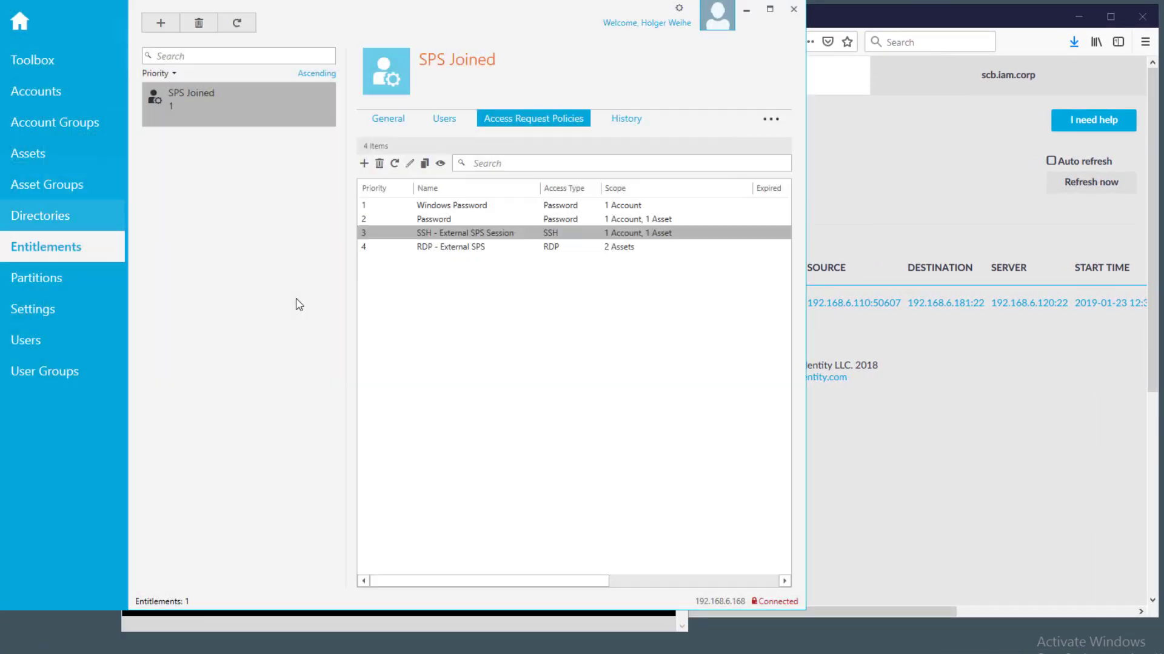
click(449, 250)
double_click(449, 236)
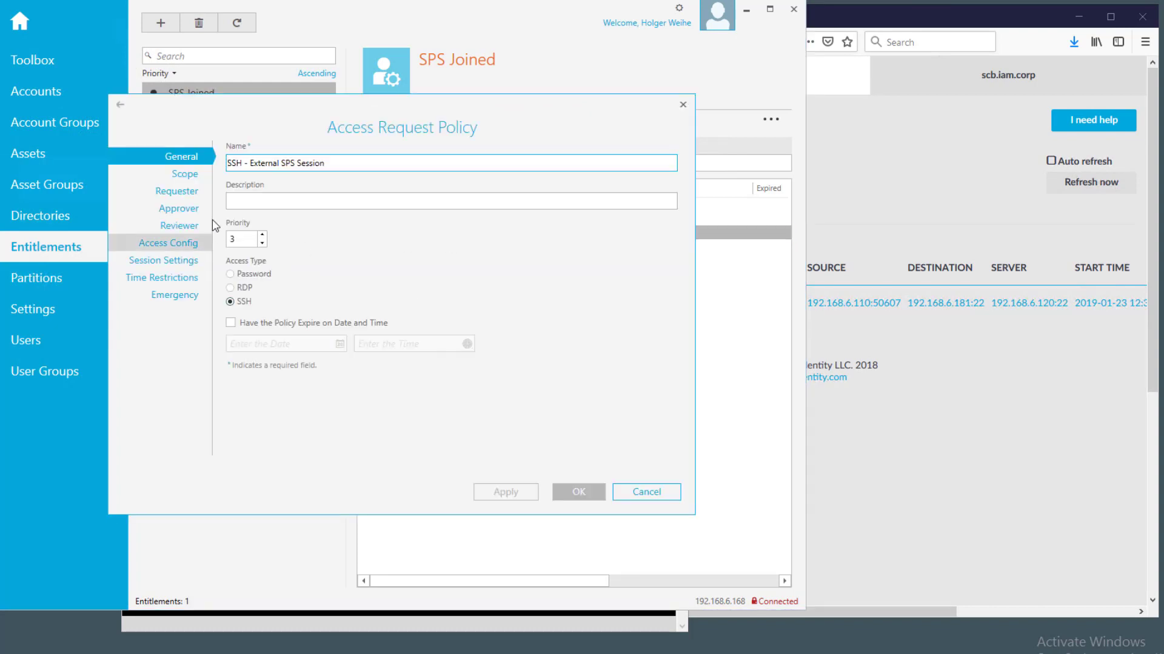
Step: Review the policy's Access Config and Session Settings, then bring back SPS Active Connections
click(176, 244)
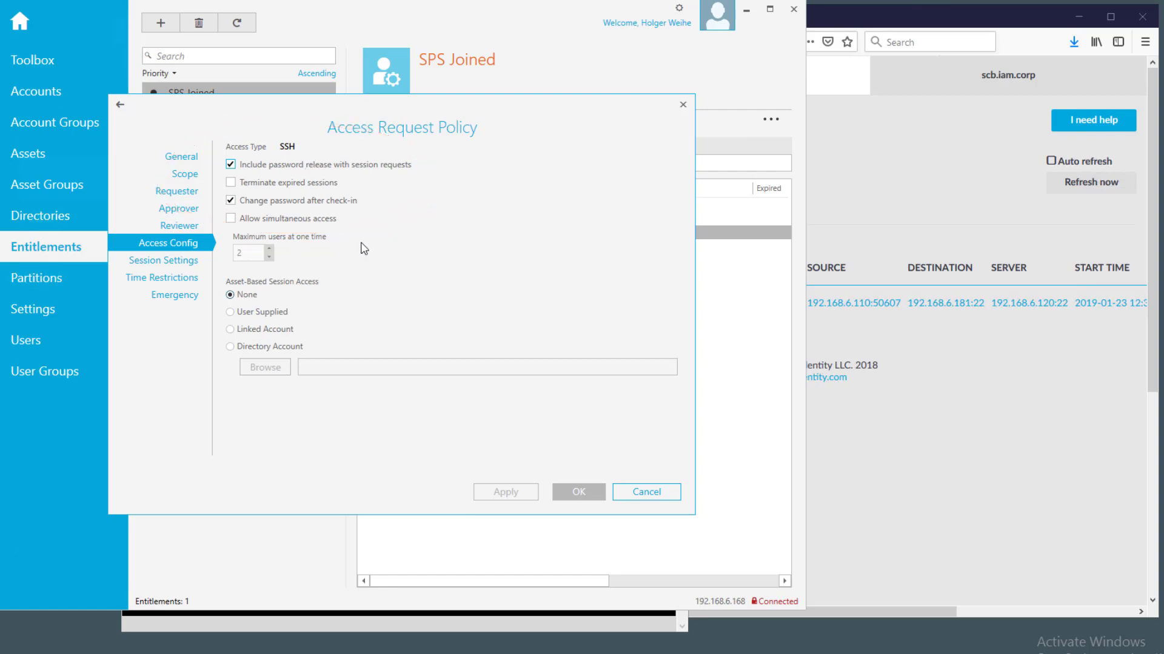
click(180, 259)
click(179, 242)
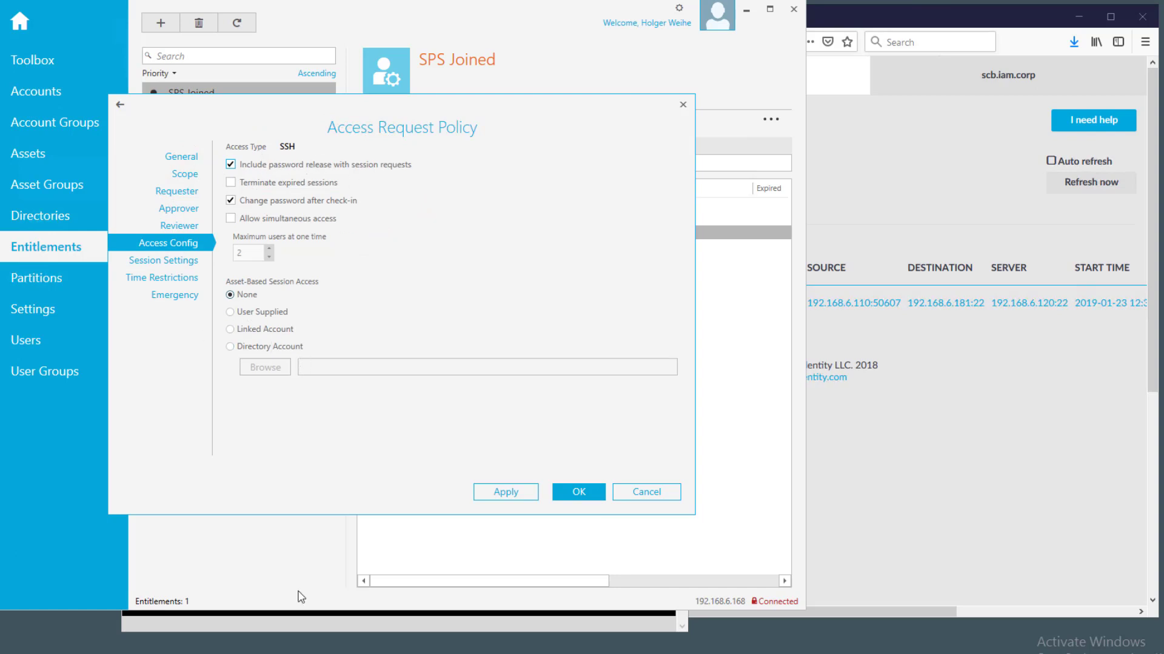
click(1007, 544)
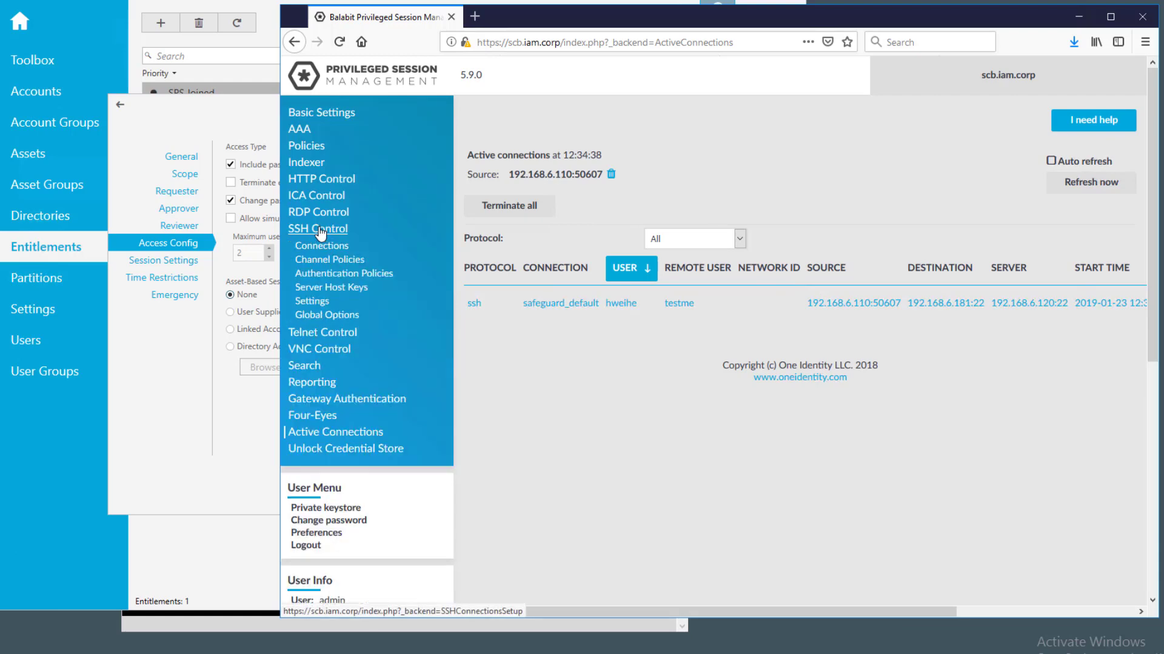
Step: Open safeguard_default's SSH connection settings and verify indexing is enabled with the full_indexing policy
click(332, 245)
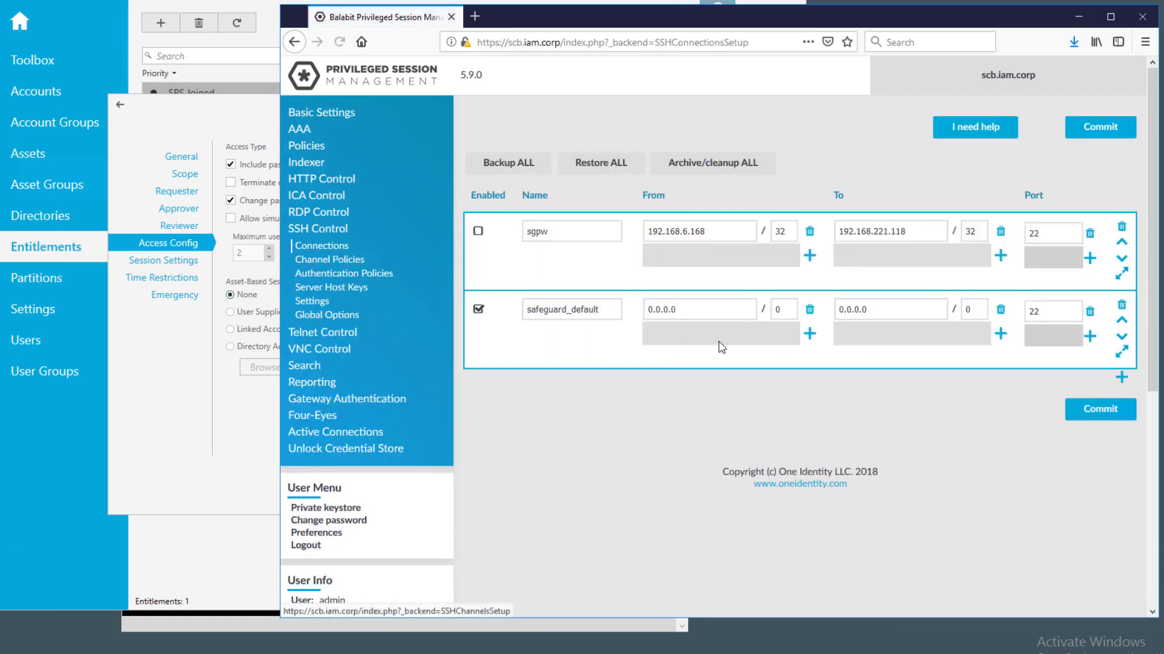
click(1122, 379)
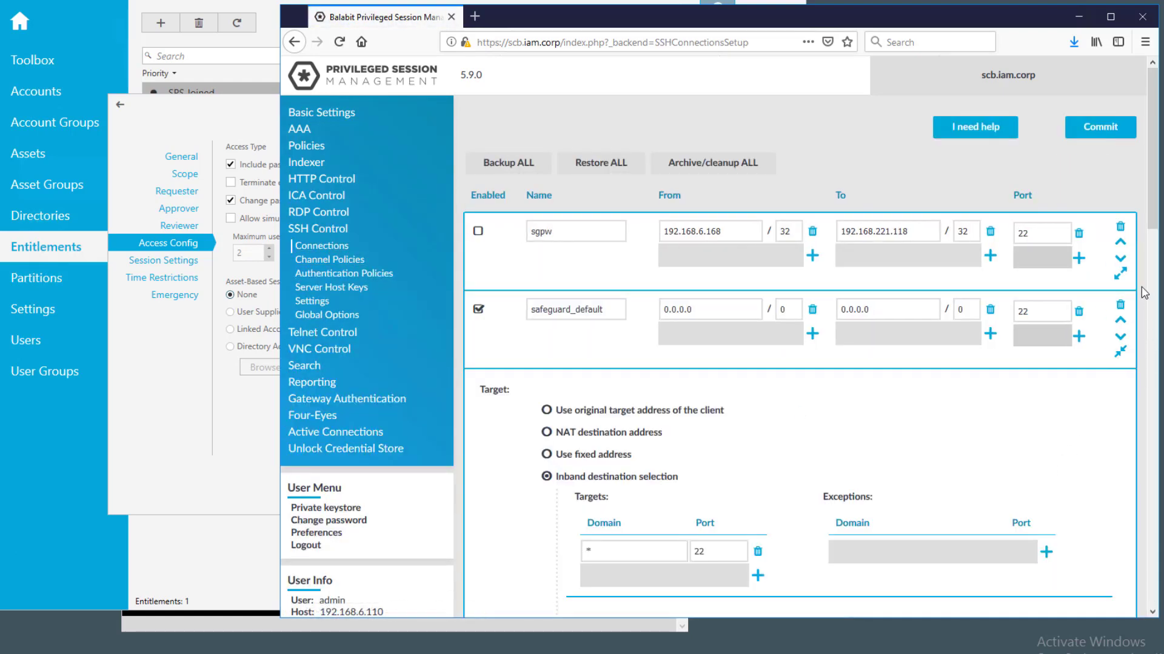
drag(1151, 224, 1160, 454)
scroll(749, 350, down, 3)
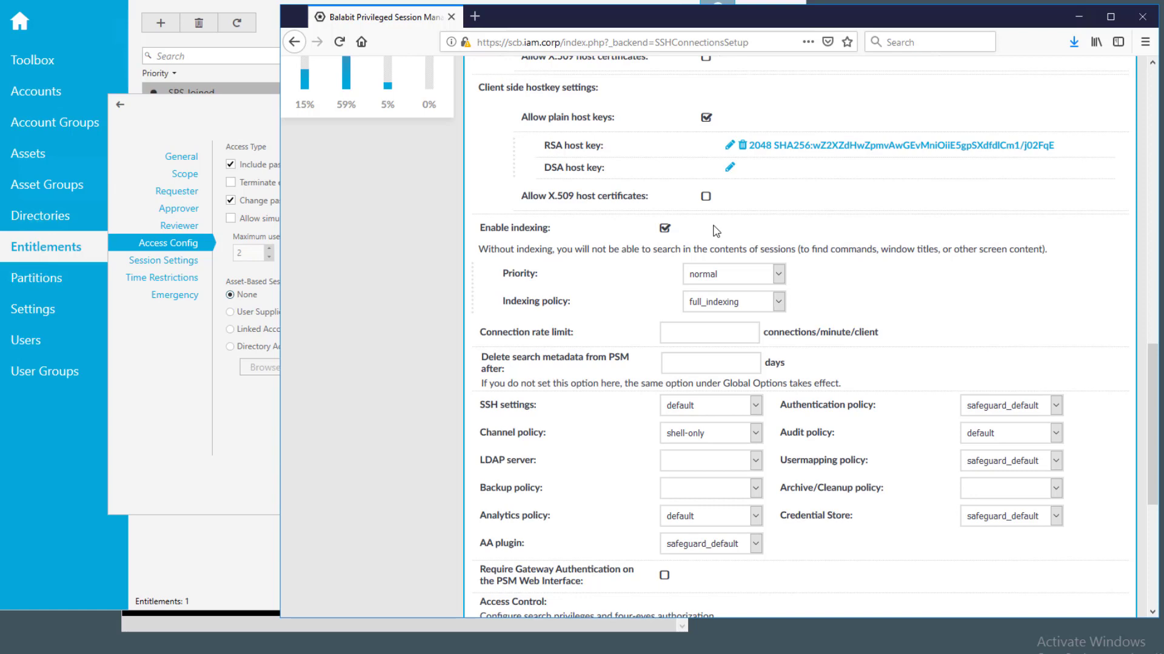
Step: Close the access request policy settings and run ls -la in the PuTTY terminal
click(165, 489)
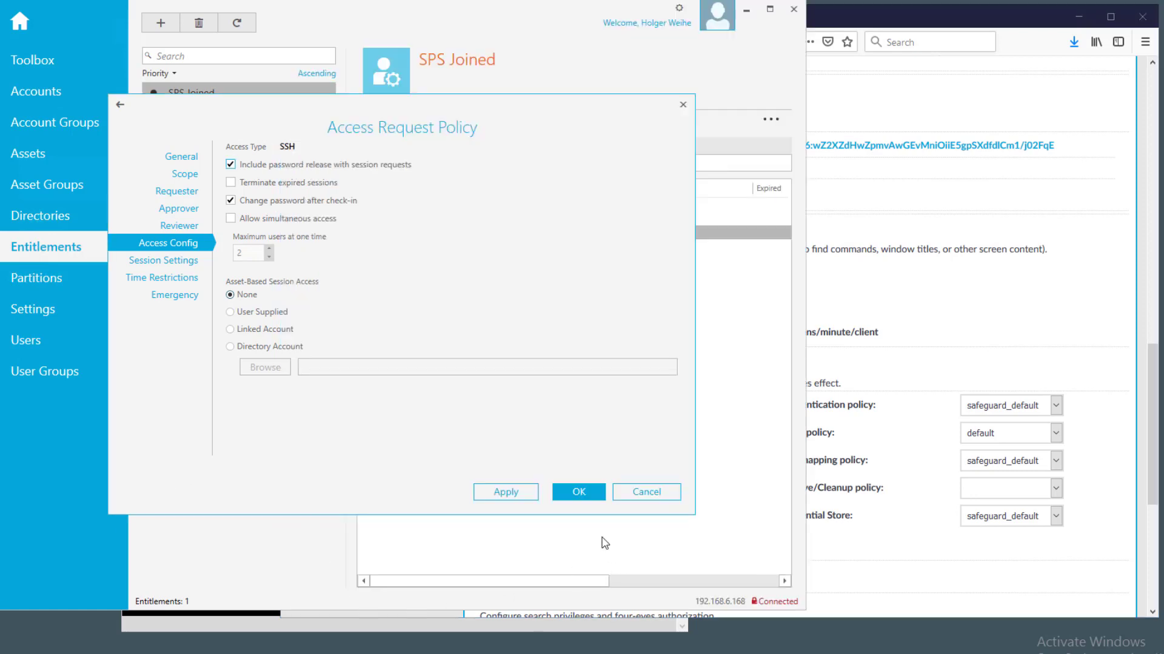
click(581, 492)
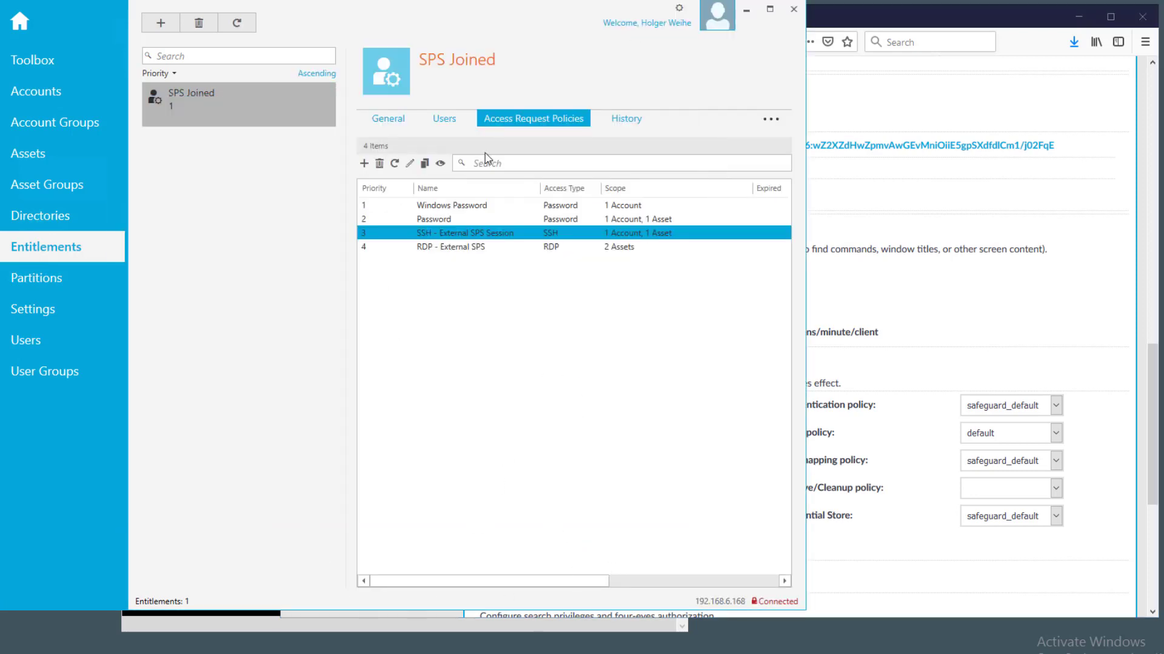
click(296, 623)
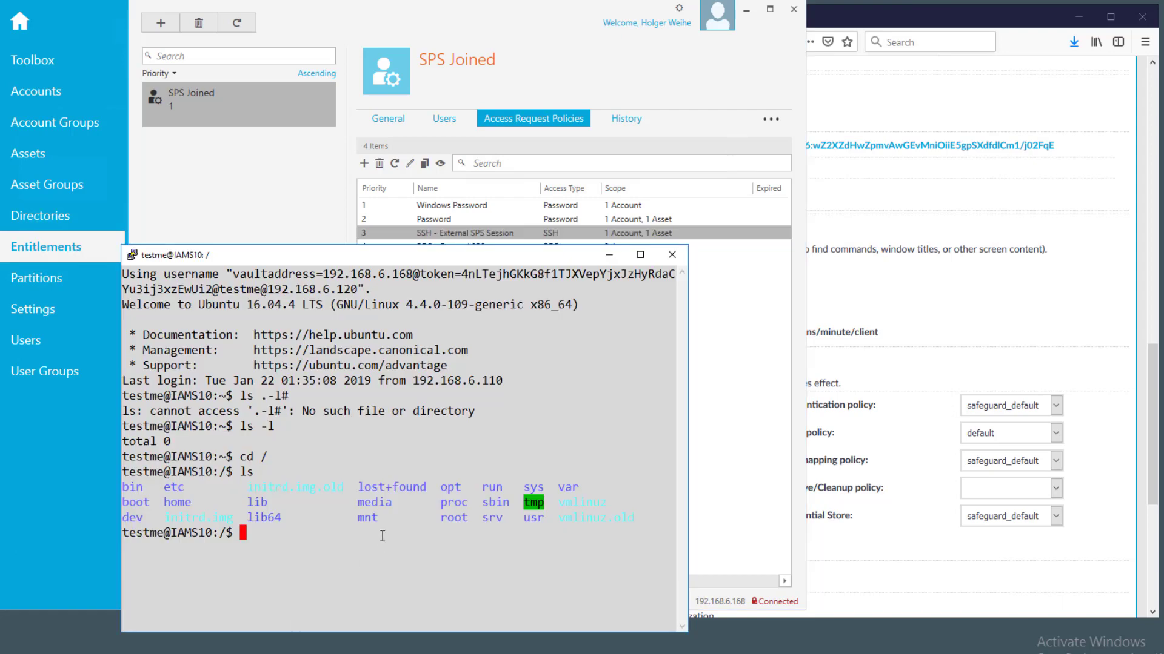
text(ls -la)
key(Return)
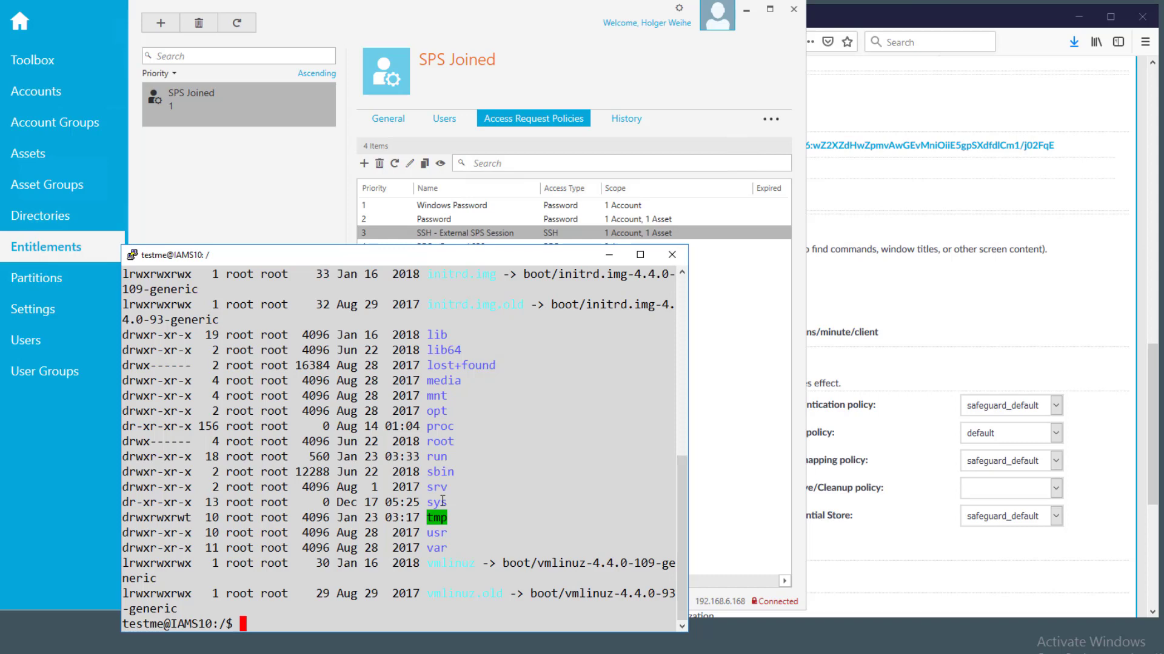
Step: End the SSH session with exit and return to the Safeguard home page
text(exit)
key(Return)
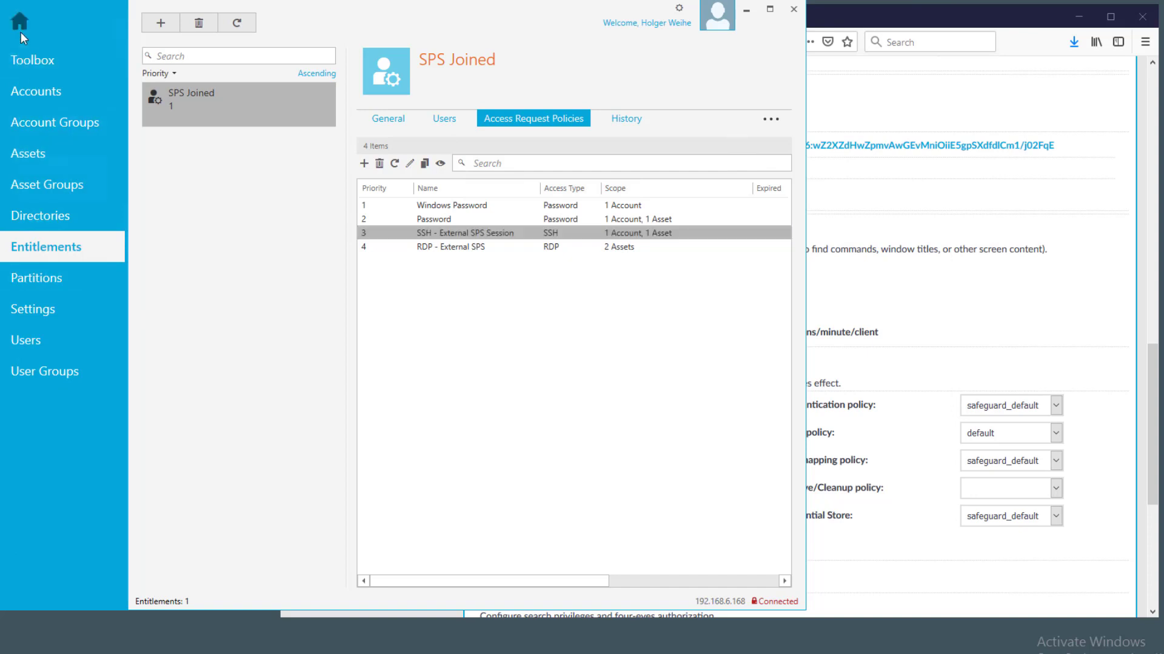
click(20, 30)
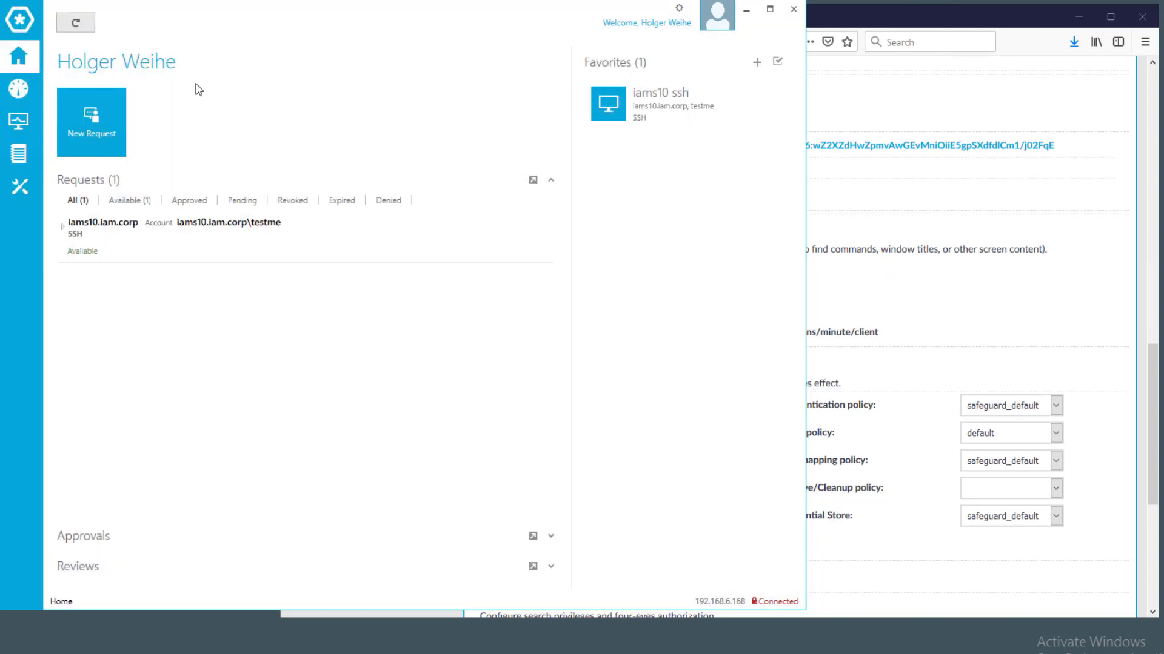
Step: Open Activity Center, keeping the last 24 hours timeframe
click(20, 124)
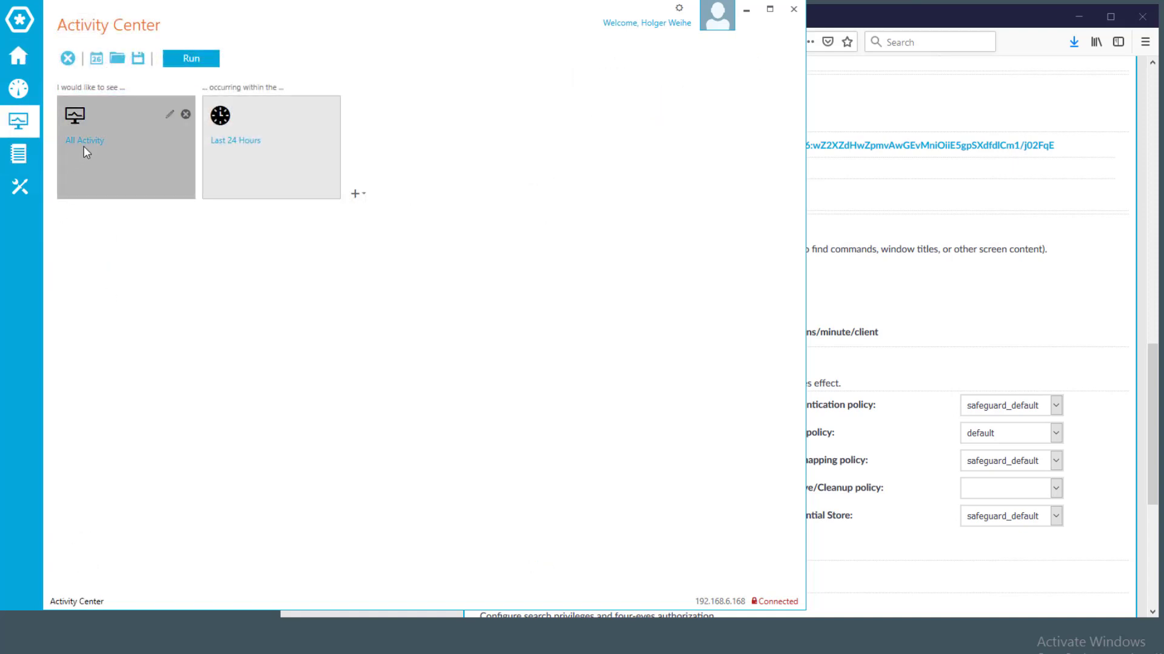
click(227, 144)
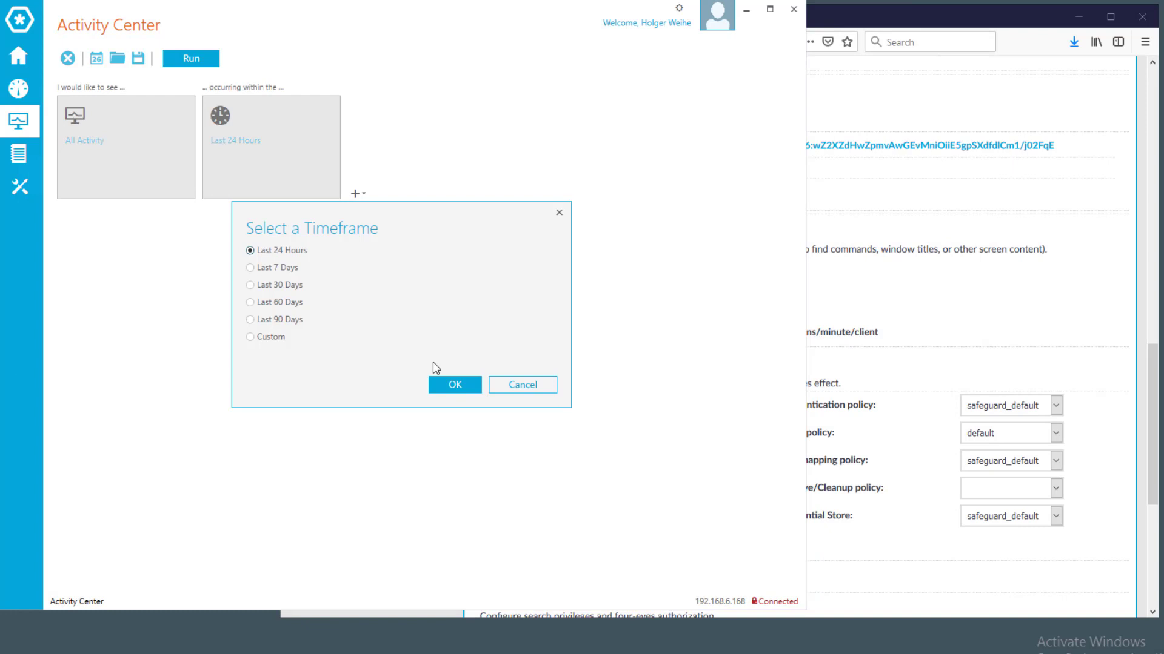
click(547, 388)
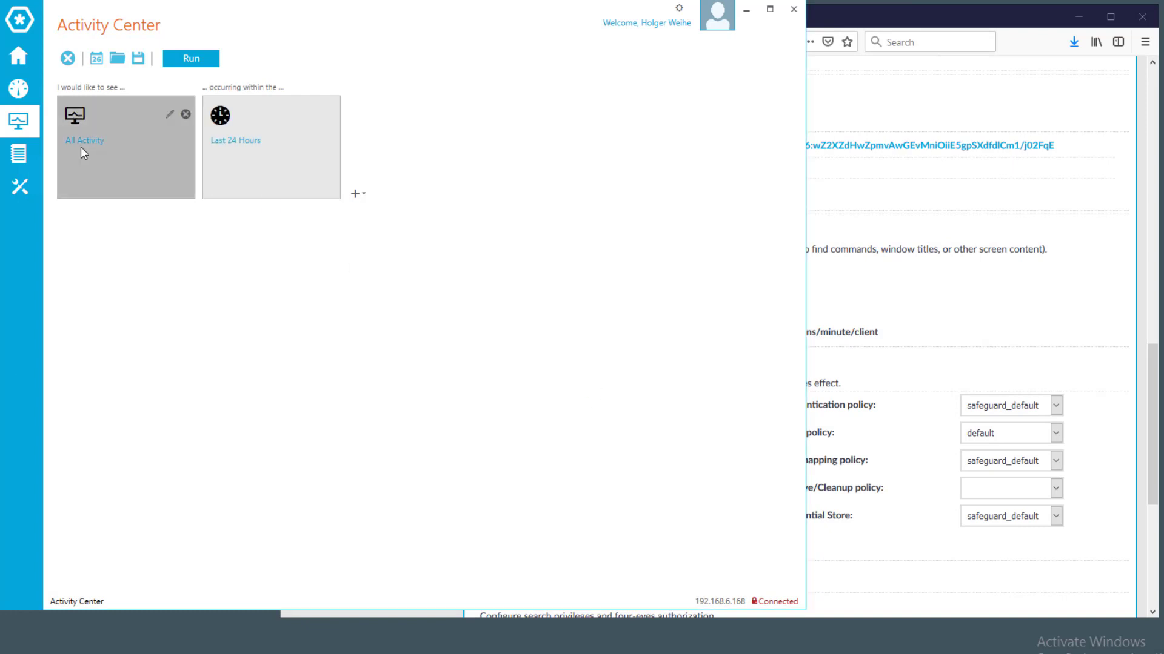
Step: Run the Session Specific Activity report and launch playback of the SSH session recording
click(102, 170)
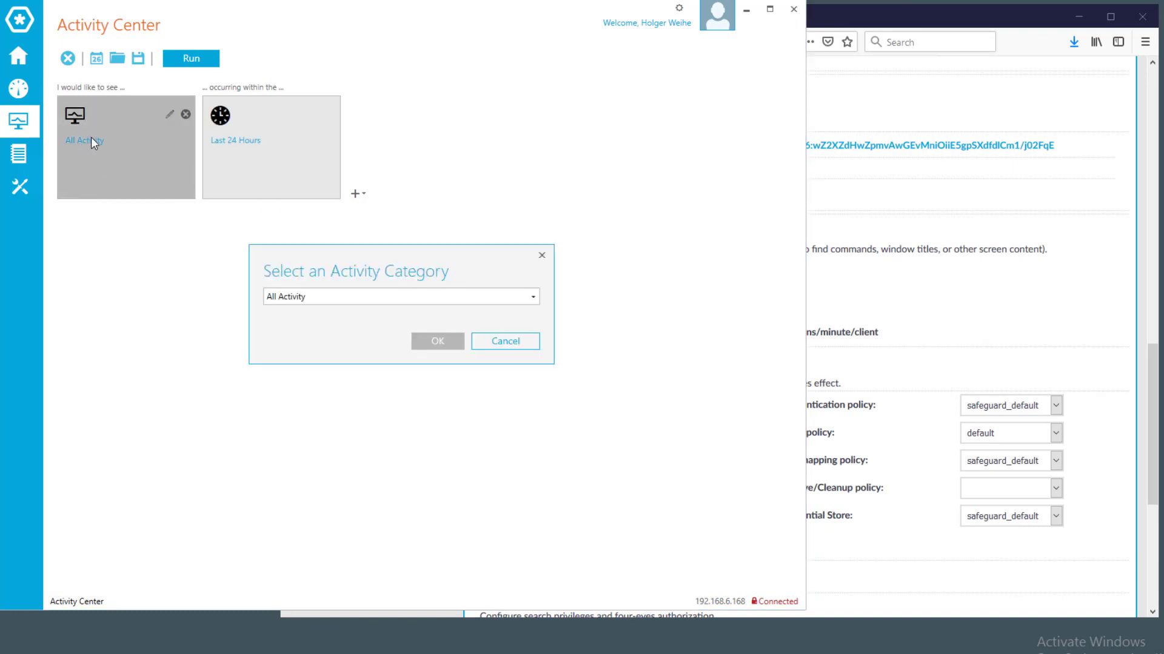
click(289, 303)
click(308, 482)
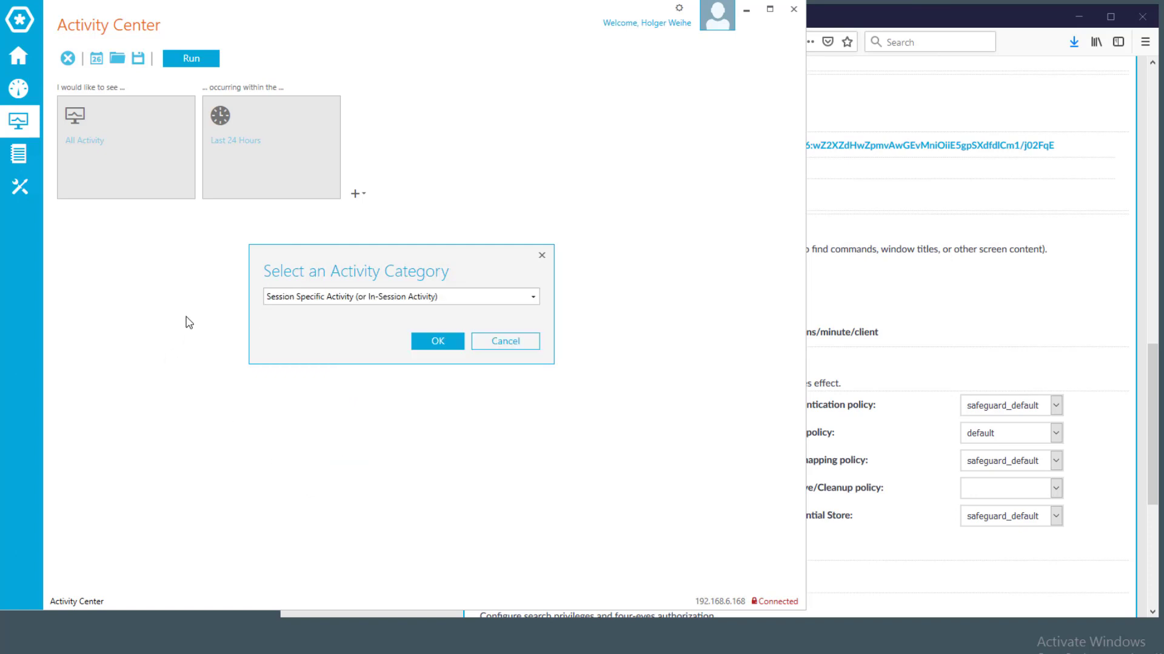
click(436, 341)
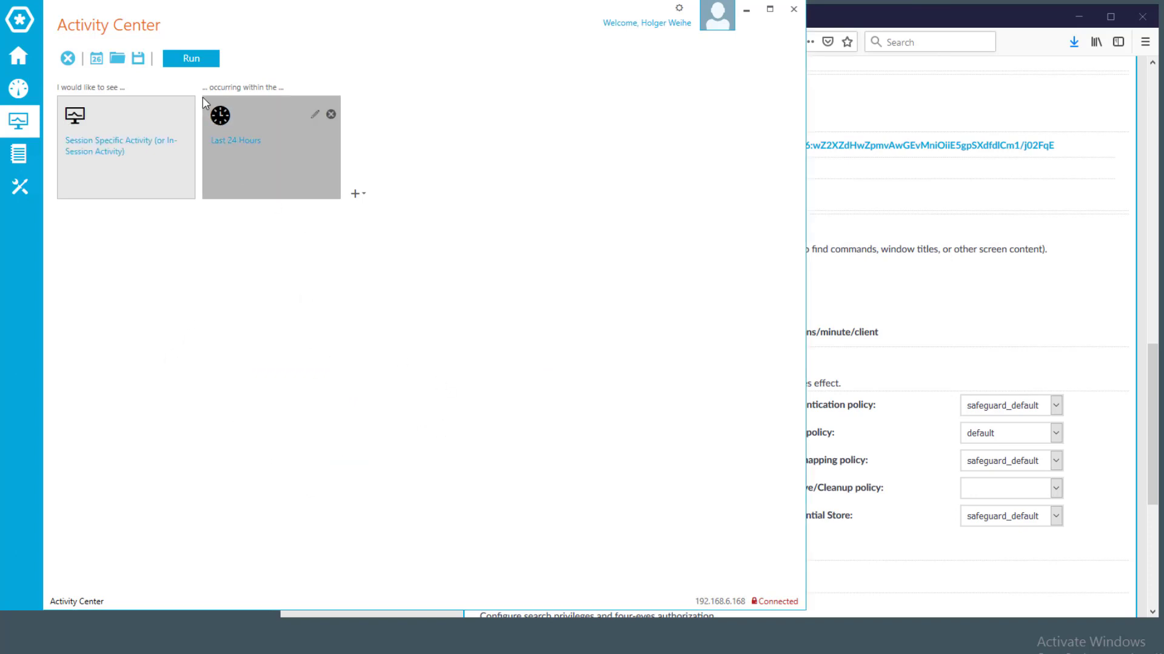
click(191, 61)
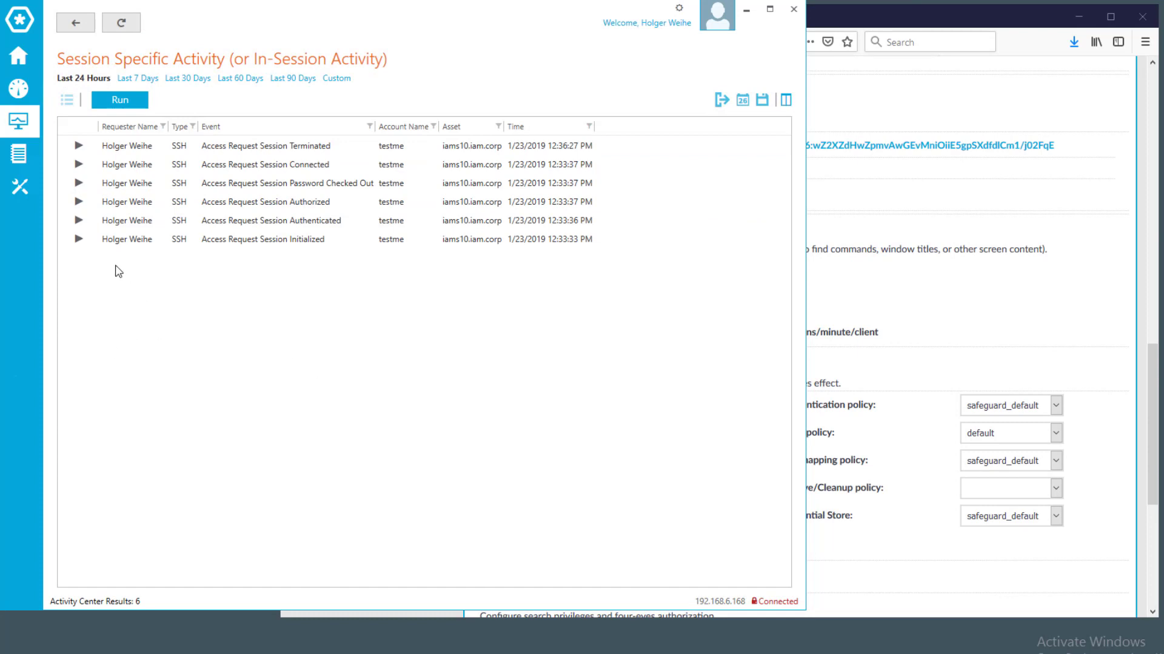
click(79, 221)
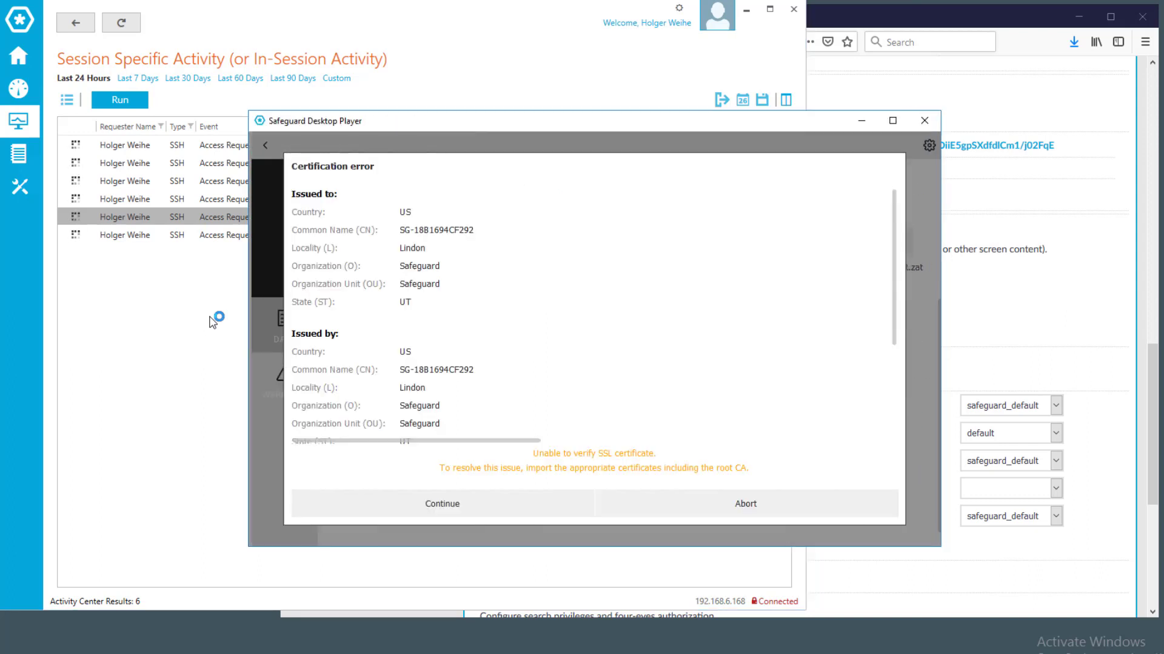
Step: Accept the certificate error and replay the recorded SSH session at 2.0 speed
click(429, 508)
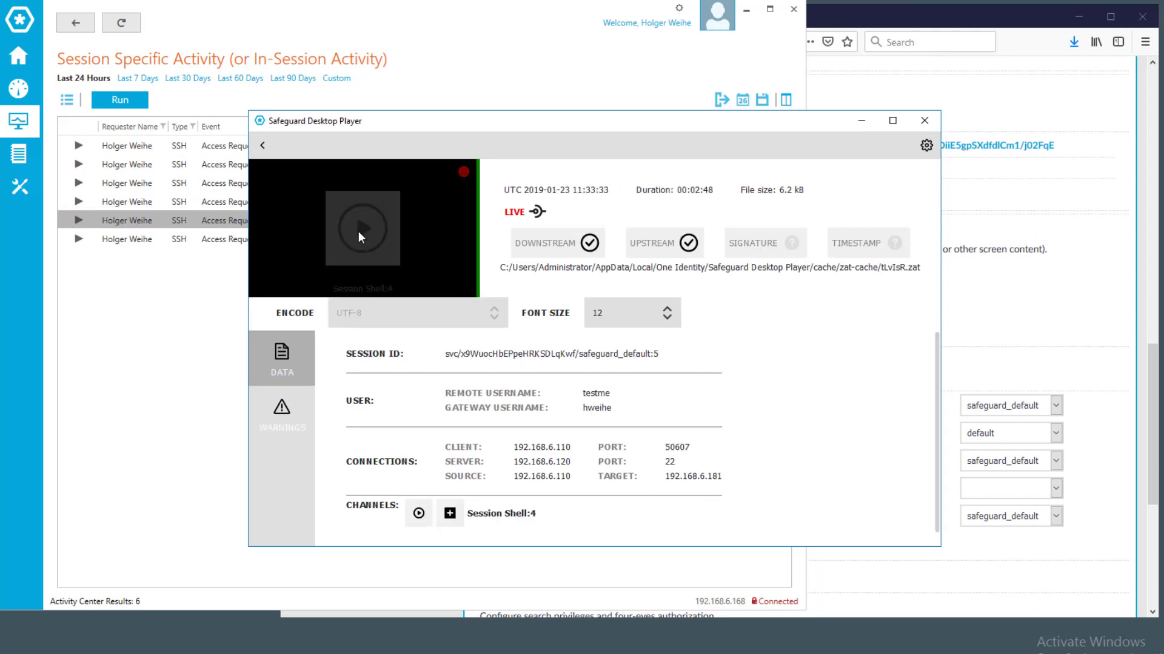
click(365, 235)
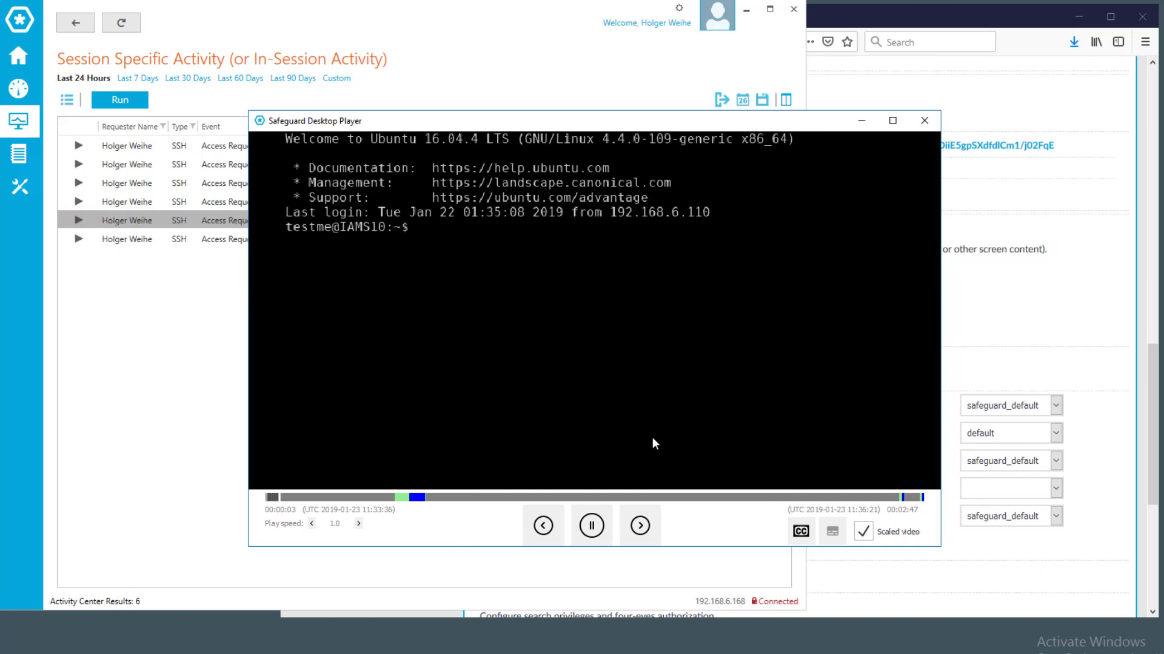
click(358, 525)
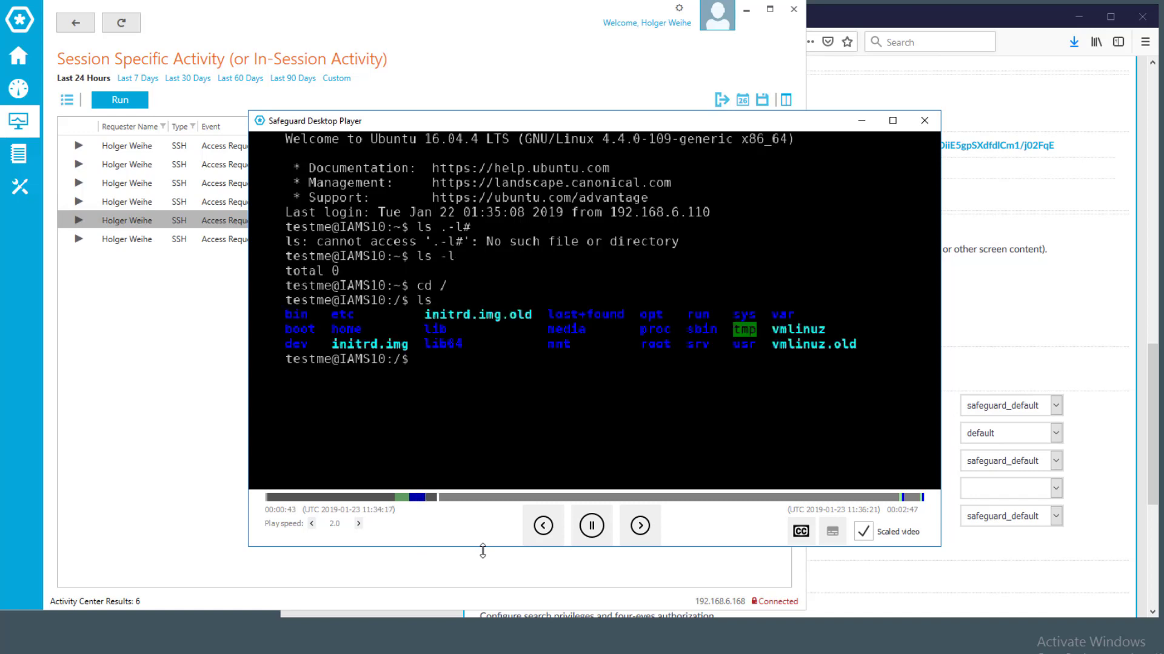
Step: Search SPS sessions and open the details of the newest SSH session
click(903, 10)
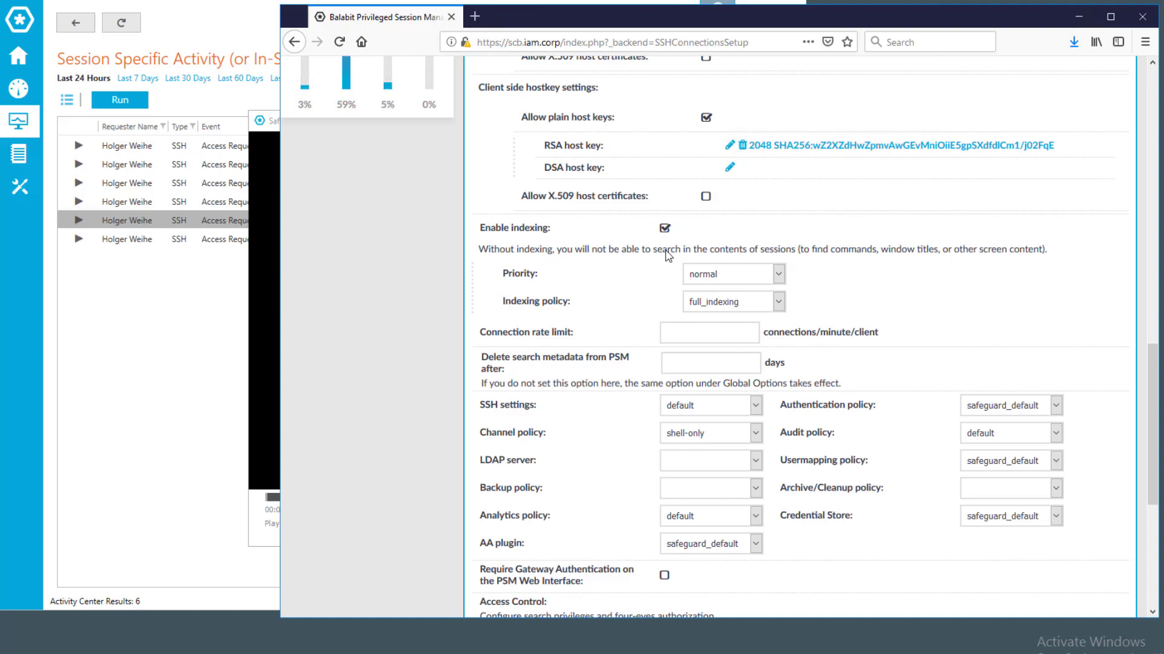
scroll(597, 195, up, 15)
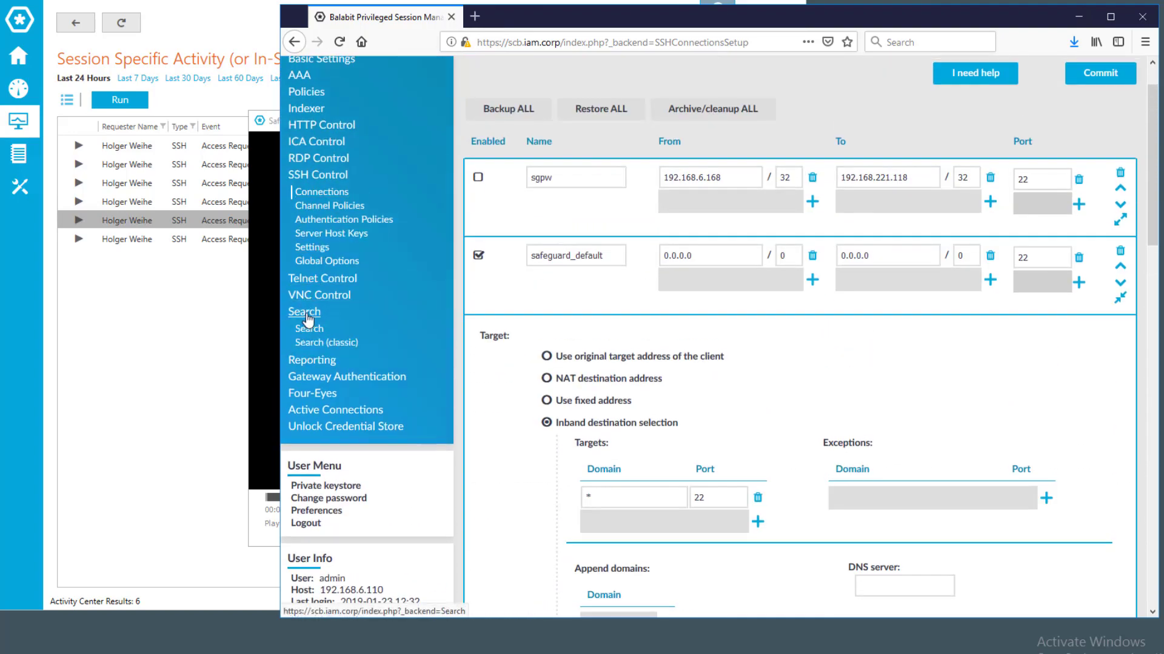
click(310, 331)
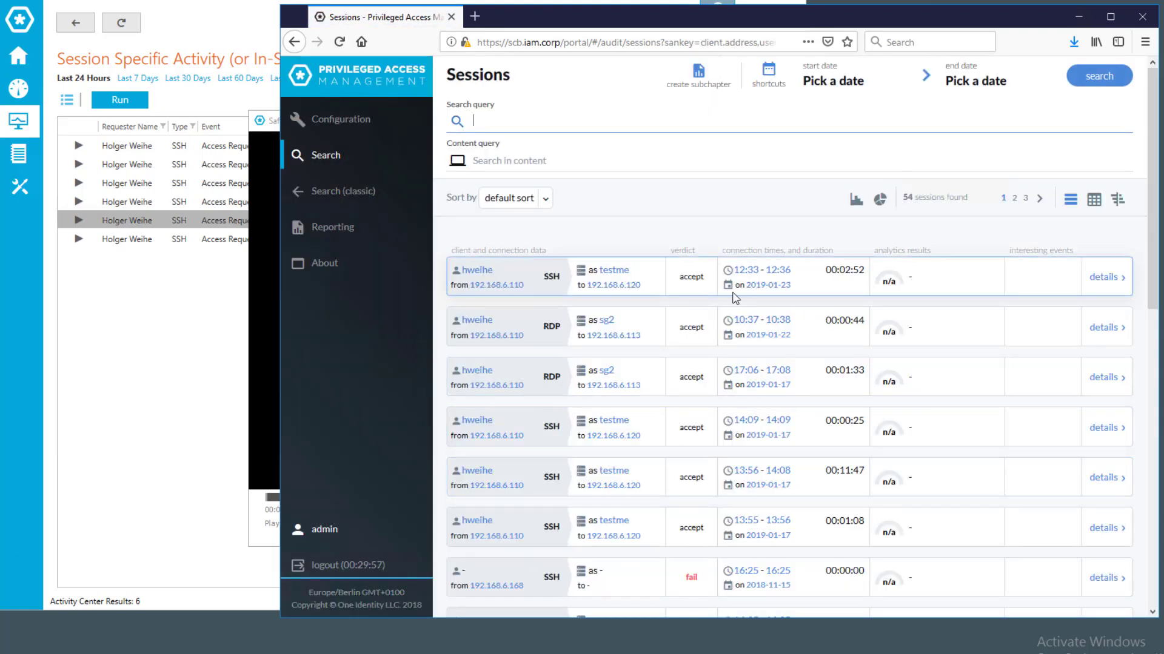
click(1104, 288)
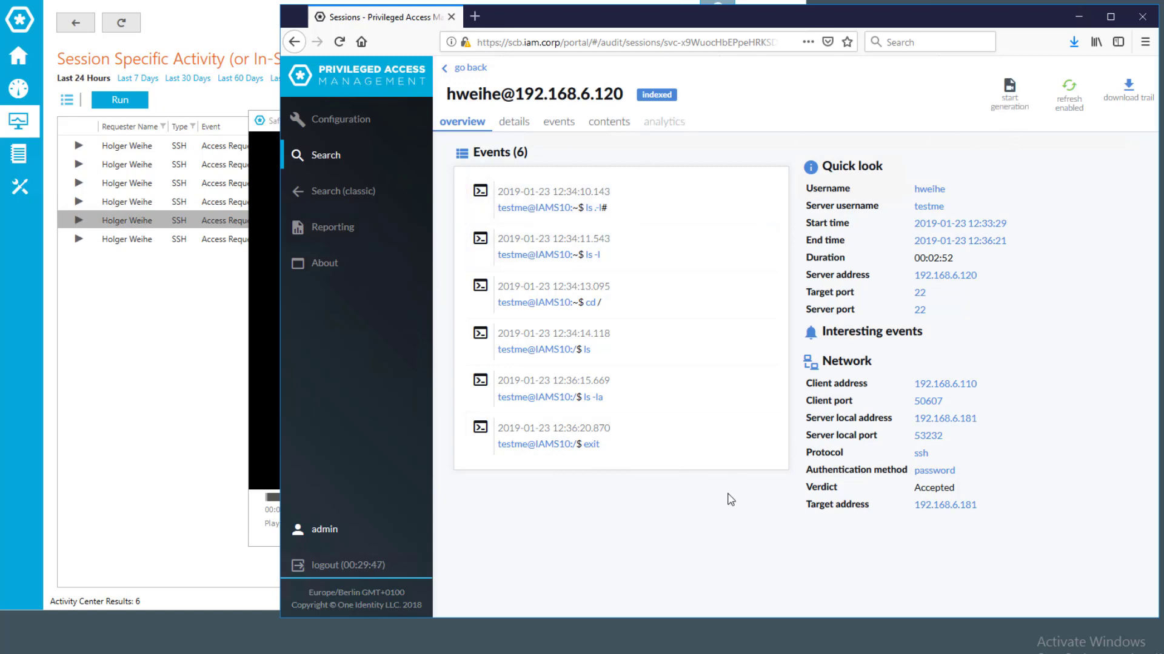
Step: Compare it against the Activity Center results, then start generating the session's video
click(208, 443)
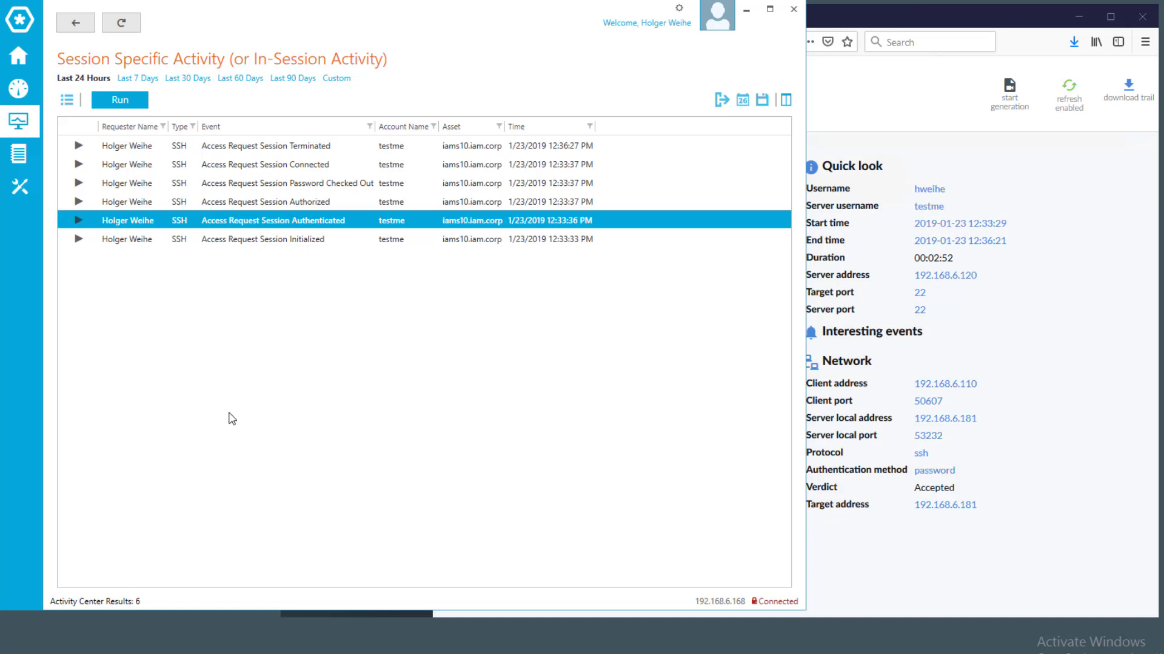
click(1017, 7)
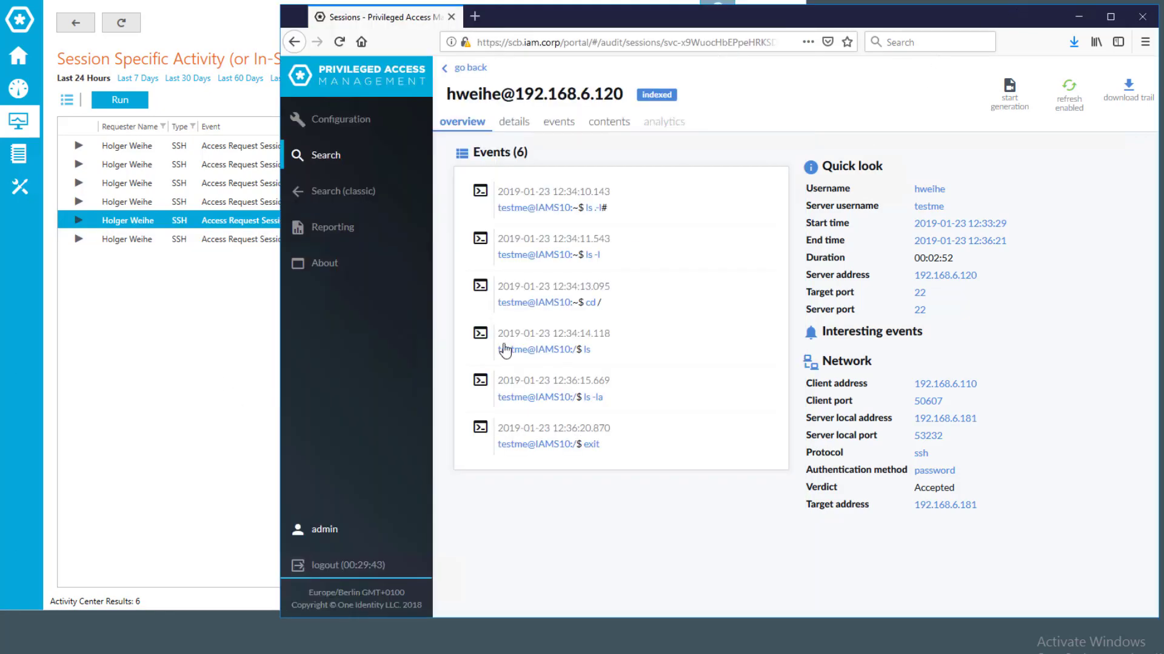
click(1016, 110)
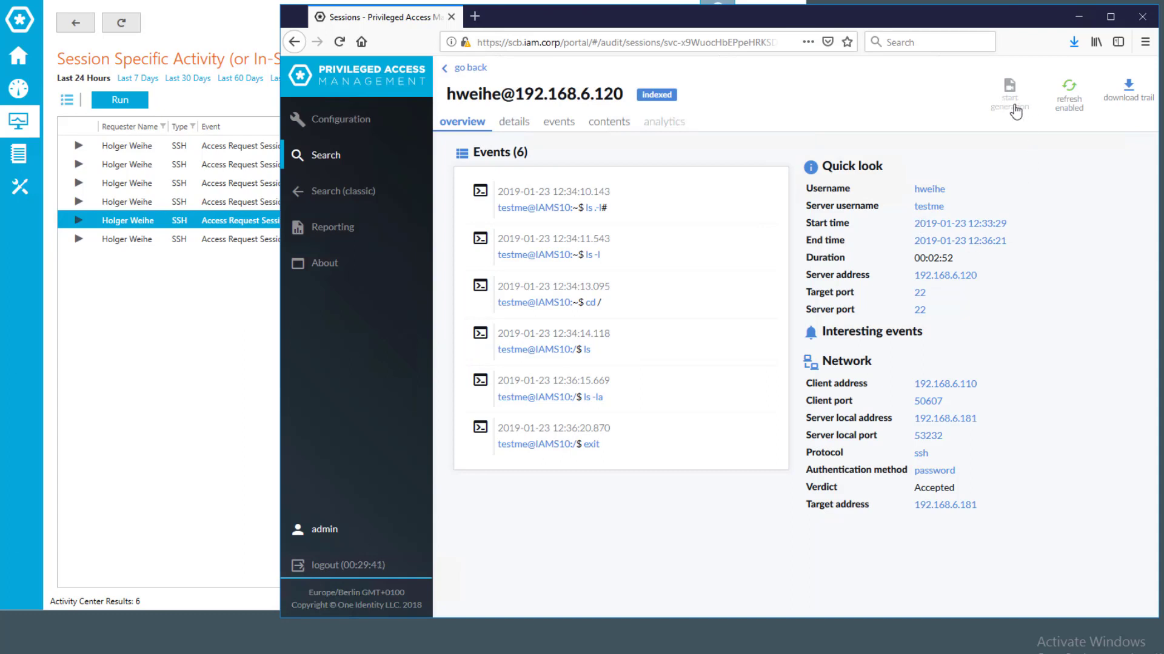